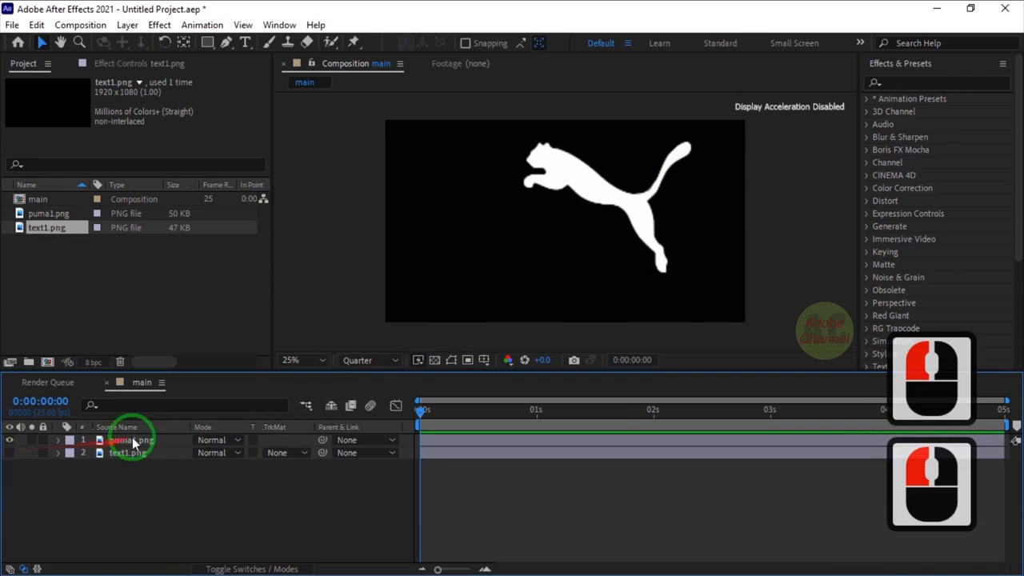
Pre-compose the puma1.png layer as "logo", moving all attributes into the new composition.
{"action": "right_click", "coordinate": [153, 441]}
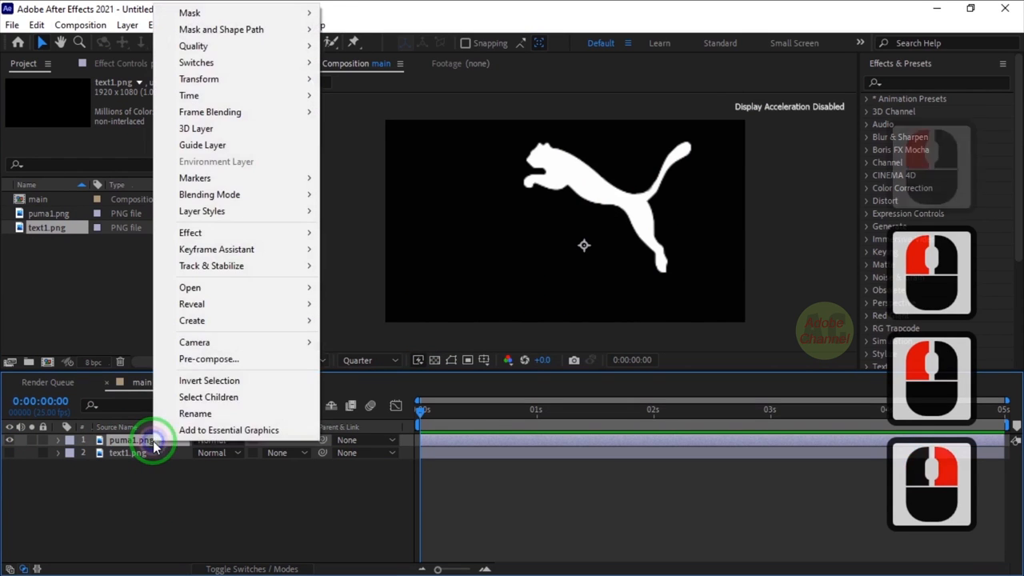
{"action": "left_click", "coordinate": [207, 360]}
{"action": "type", "text": "logo"}
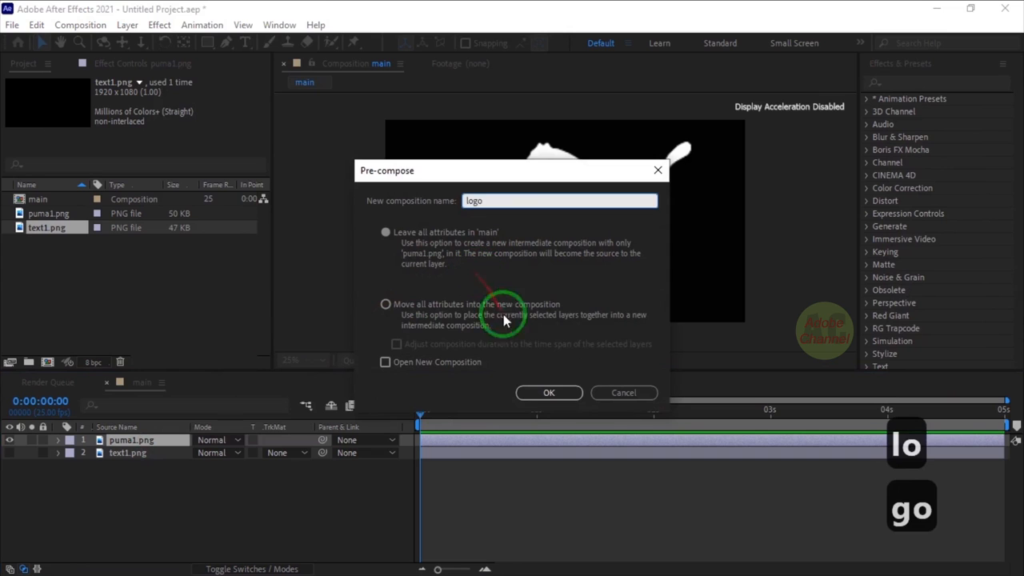
{"action": "left_click", "coordinate": [386, 304]}
{"action": "left_click", "coordinate": [549, 393]}
Apply the Fill effect to the logo layer and set its color to near-white with 2% saturation and 98% brightness.
{"action": "left_click", "coordinate": [901, 82]}
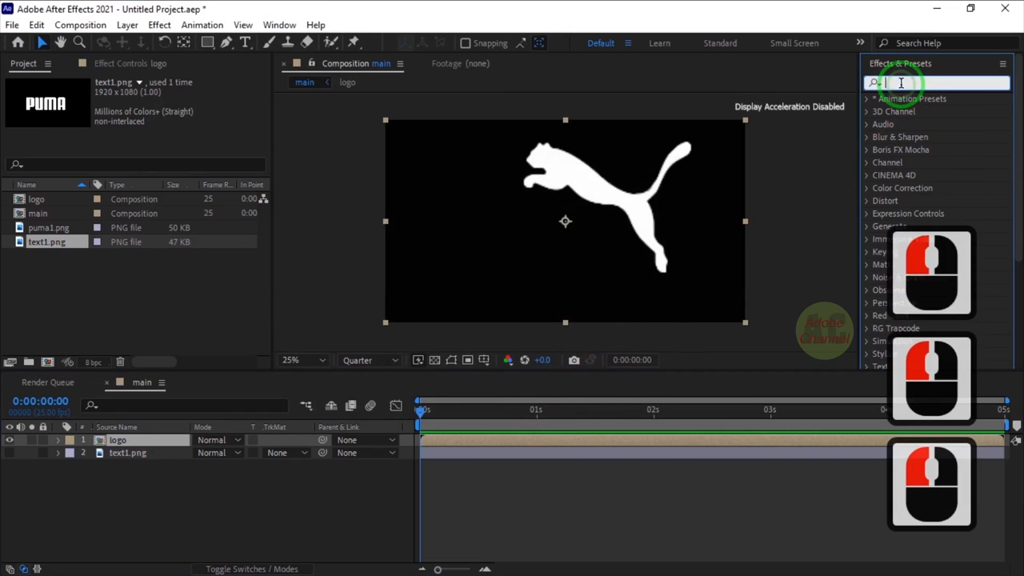
{"action": "type", "text": "fill"}
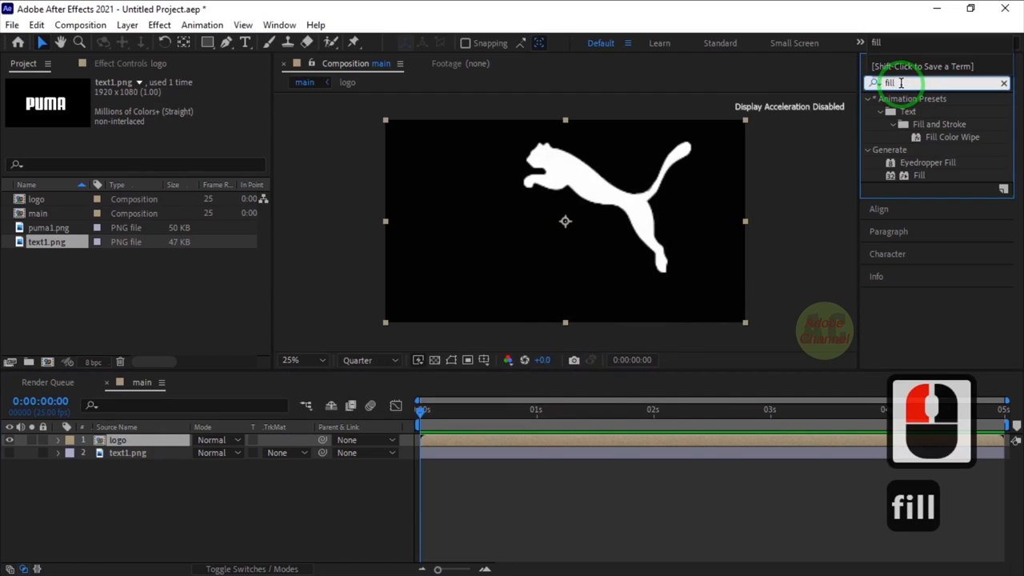
{"action": "left_click_drag", "start_coordinate": [908, 176], "coordinate": [147, 439]}
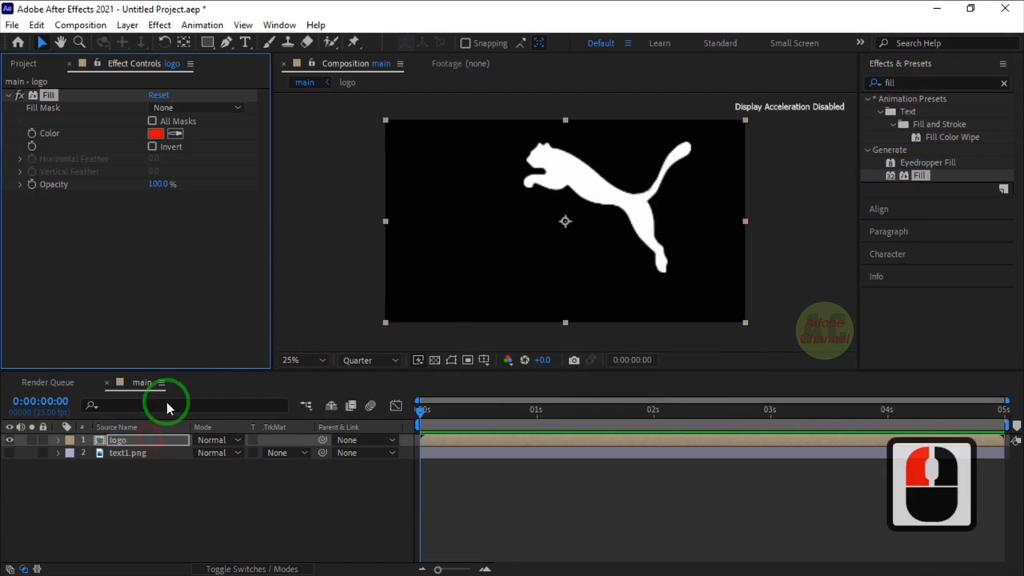
{"action": "left_click", "coordinate": [155, 134]}
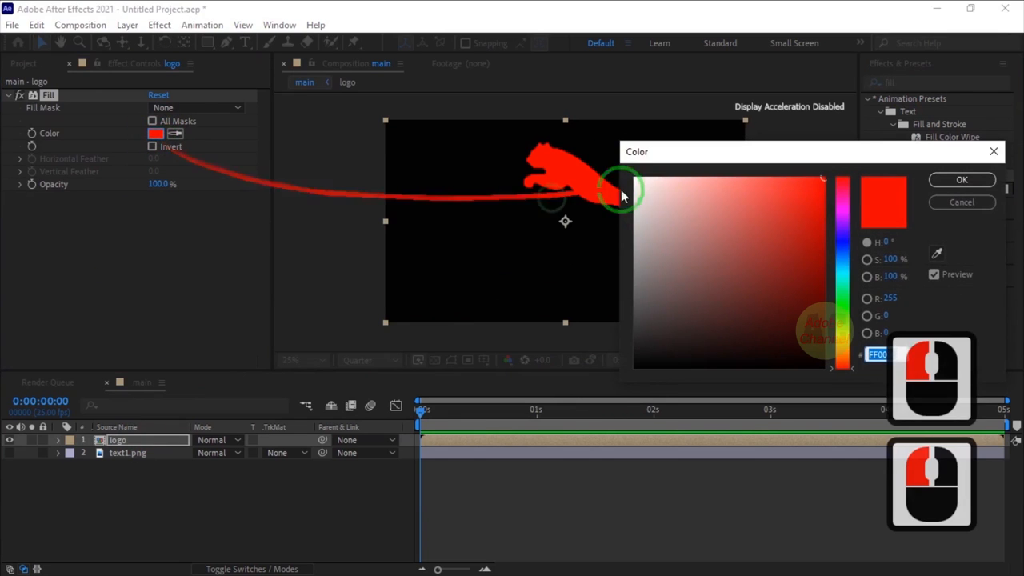
{"action": "left_click", "coordinate": [637, 181]}
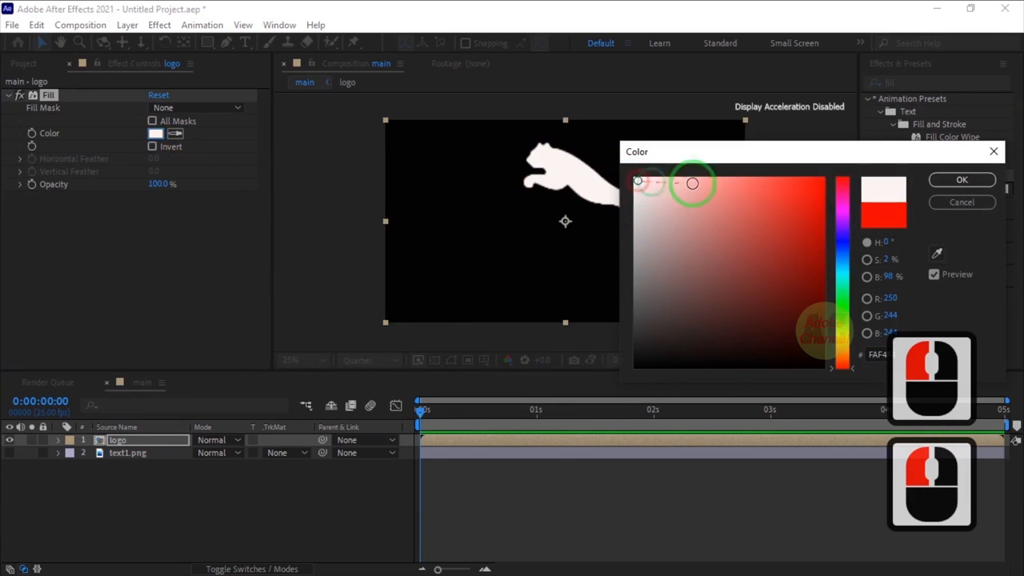
{"action": "left_click", "coordinate": [964, 180]}
Auto-trace the logo layer on the current frame using the Alpha channel.
{"action": "left_click", "coordinate": [154, 438]}
{"action": "left_click", "coordinate": [127, 25]}
{"action": "left_click", "coordinate": [158, 502]}
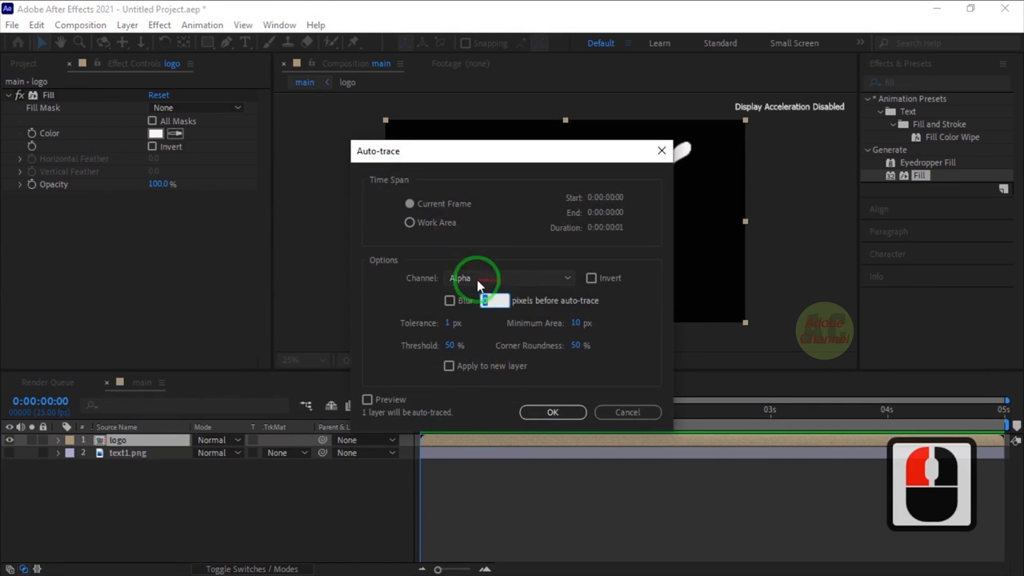
{"action": "left_click", "coordinate": [557, 416]}
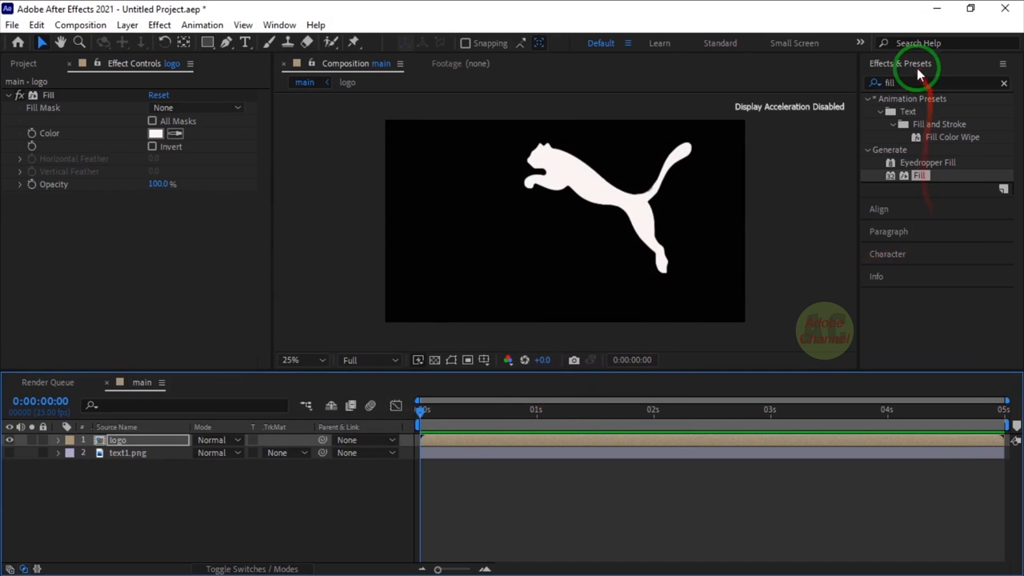
Find the Stroke effect and apply it to the logo layer.
{"action": "left_click", "coordinate": [910, 80]}
{"action": "double_click", "coordinate": [879, 88]}
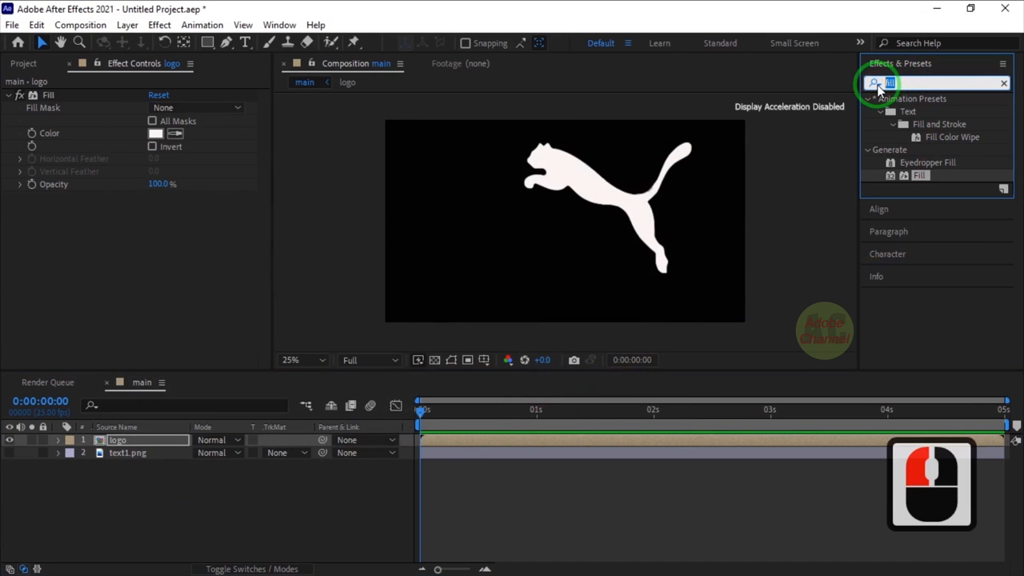
{"action": "type", "text": "stroke"}
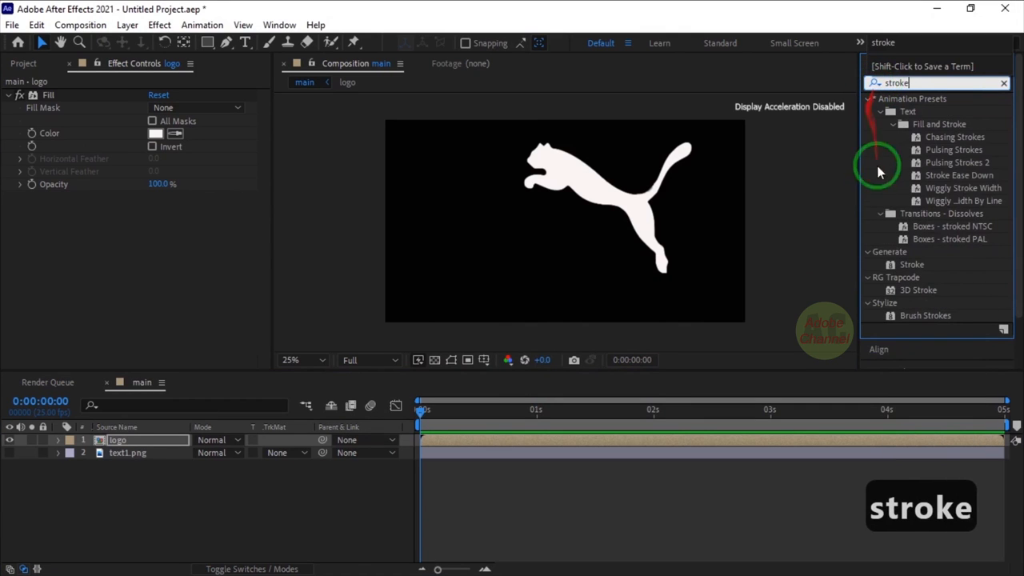
{"action": "left_click", "coordinate": [912, 265]}
{"action": "mouse_move", "coordinate": [912, 265]}
{"action": "left_mouse_down"}
{"action": "mouse_move", "coordinate": [147, 417]}
{"action": "mouse_move", "coordinate": [128, 440]}
{"action": "left_mouse_up"}
Configure the Stroke with 100% brush hardness, all masks enabled and the Reveal Original Image paint style.
{"action": "left_click", "coordinate": [153, 273]}
{"action": "type", "text": "100"}
{"action": "key", "text": "Return"}
{"action": "left_click", "coordinate": [152, 222]}
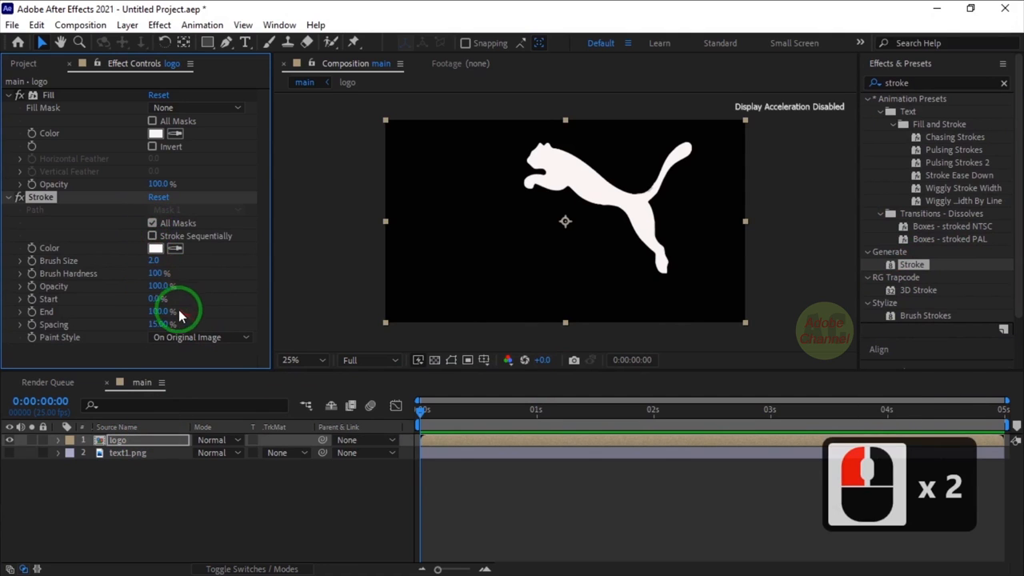
{"action": "left_click", "coordinate": [244, 342]}
{"action": "left_click", "coordinate": [185, 389]}
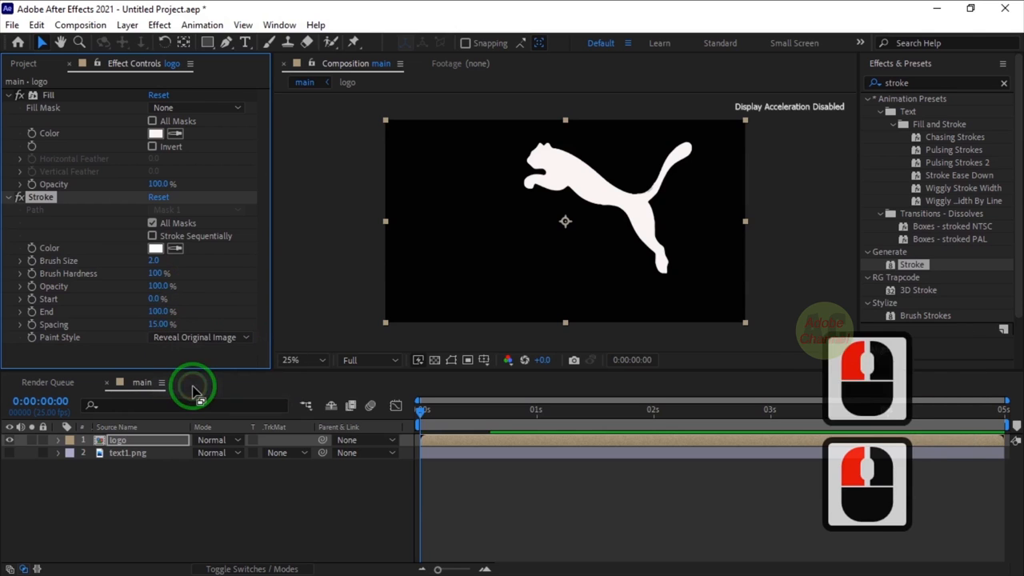
{"action": "left_click", "coordinate": [172, 501]}
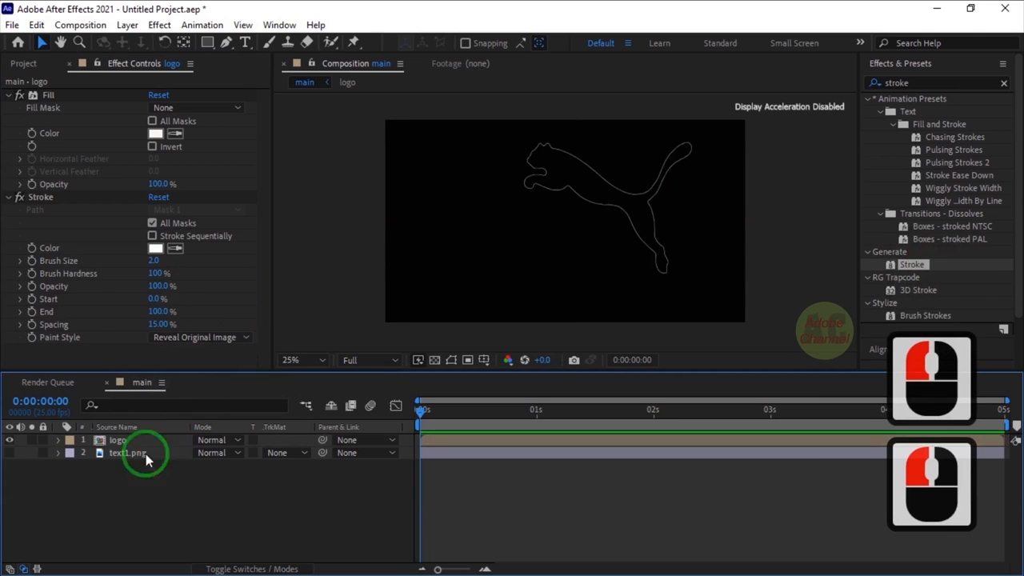
Set the Stroke's Brush Size to 20, keyframe it at 0:00:00:00 and reveal the logo layer's keyframes.
{"action": "left_click", "coordinate": [153, 261]}
{"action": "type", "text": "2"}
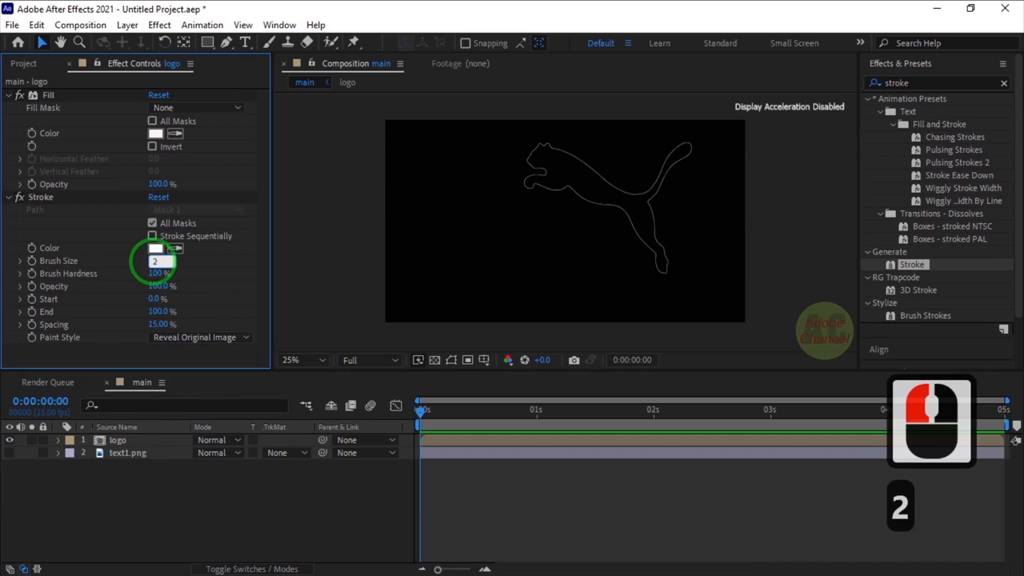
{"action": "type", "text": "0"}
{"action": "key", "text": "Return"}
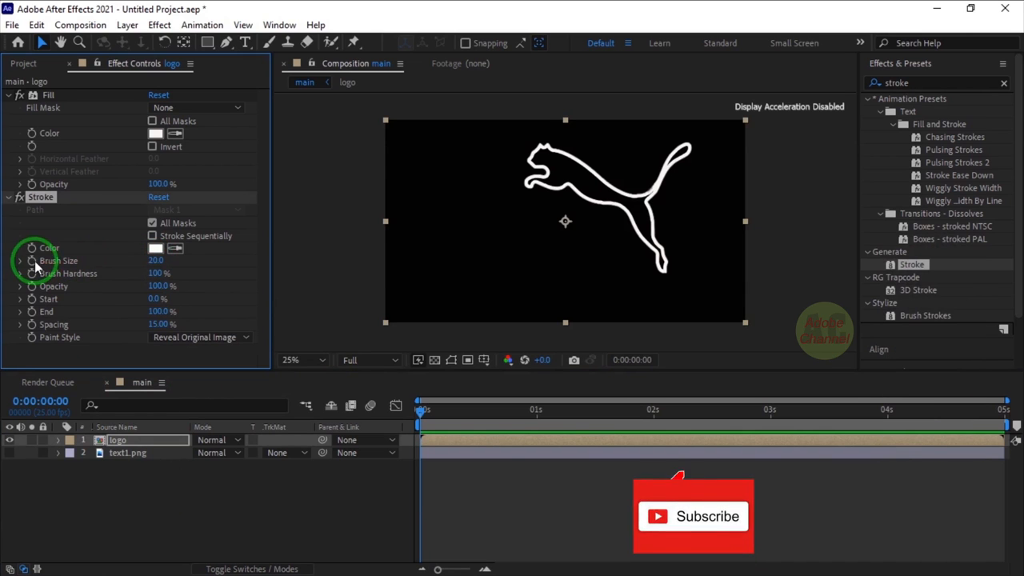
{"action": "left_click", "coordinate": [128, 439]}
{"action": "key", "text": "u"}
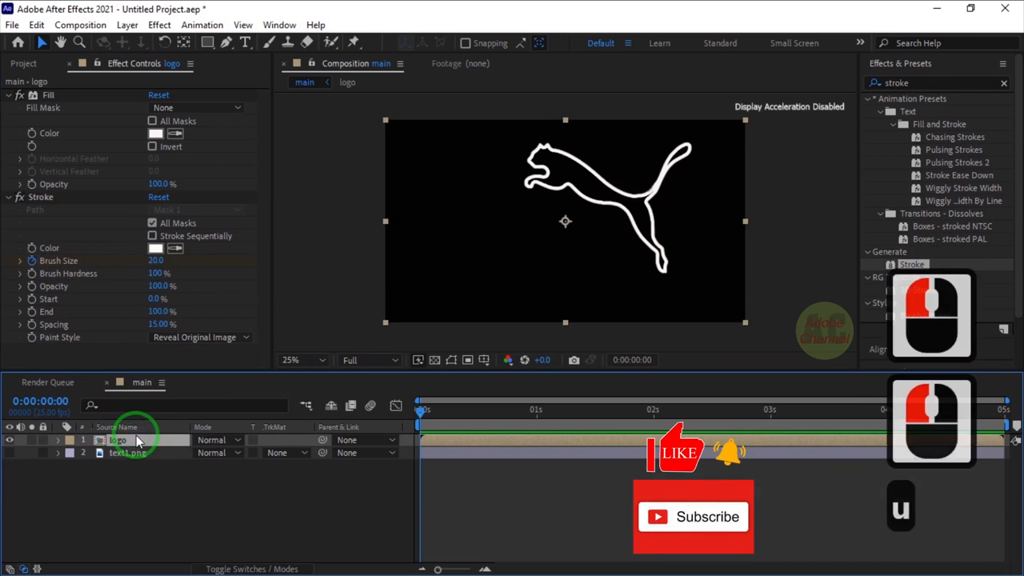
Shift the Brush Size keyframe from the start of the timeline to about frame 4.
{"action": "left_click", "coordinate": [86, 453]}
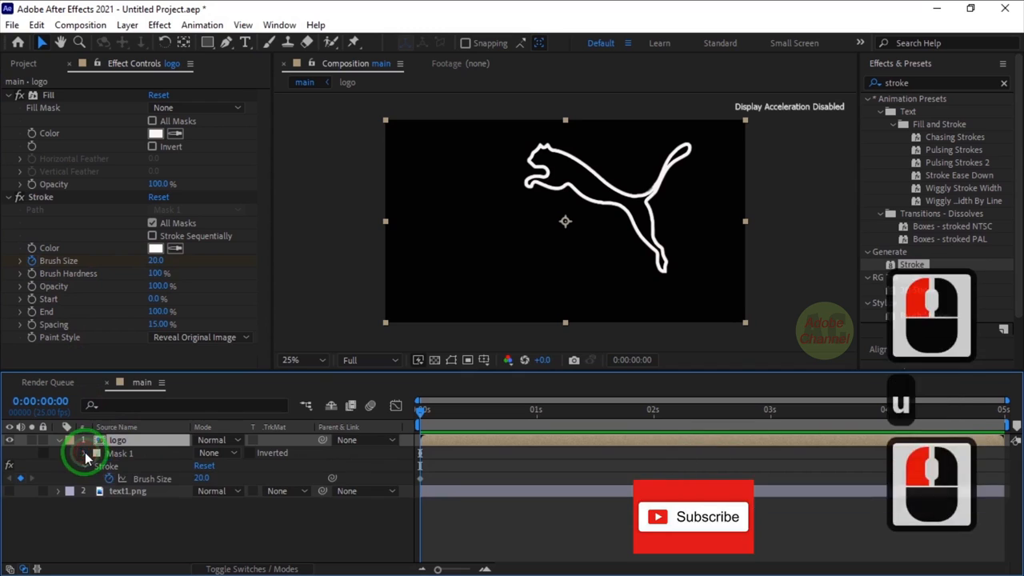
{"action": "left_click", "coordinate": [420, 479]}
{"action": "left_click_drag", "start_coordinate": [430, 411], "coordinate": [440, 412]}
{"action": "left_click_drag", "start_coordinate": [420, 478], "coordinate": [439, 481]}
Set Brush Size to 0 at 0:00:00:00 and apply Easy Ease to both Brush Size keyframes.
{"action": "left_click_drag", "start_coordinate": [440, 412], "coordinate": [416, 411]}
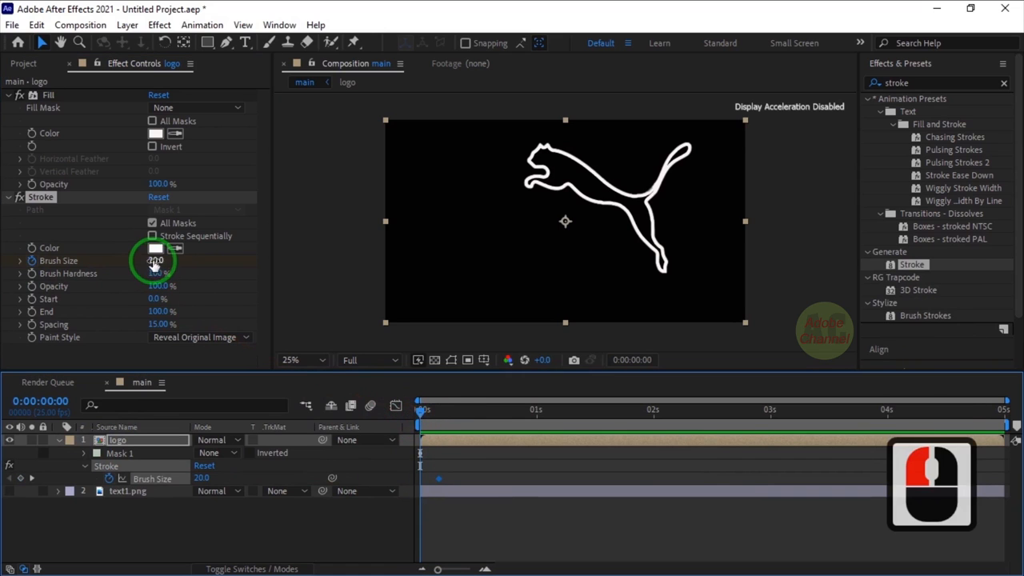
{"action": "type", "text": "0"}
{"action": "key", "text": "Return"}
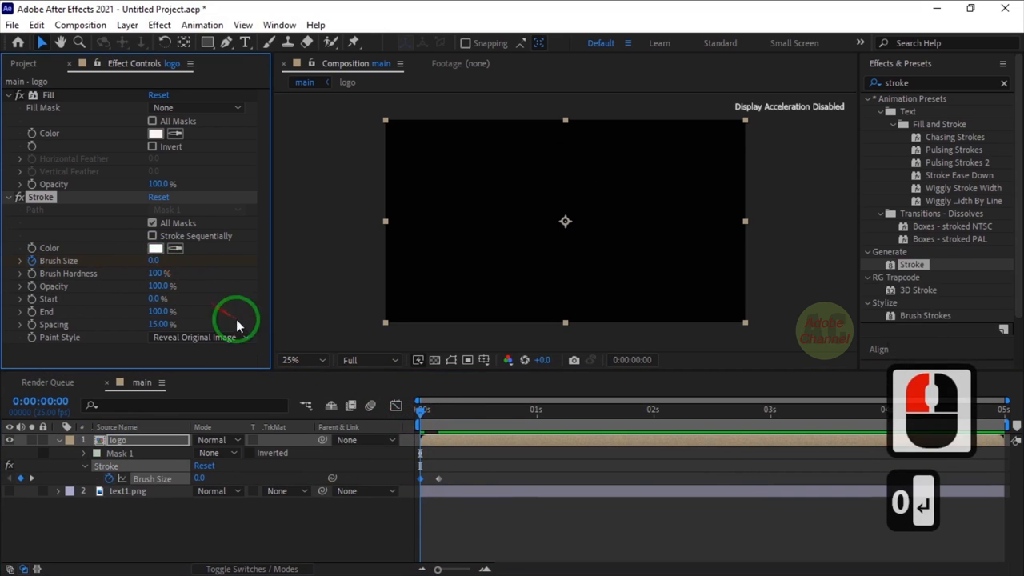
{"action": "left_click_drag", "start_coordinate": [463, 481], "coordinate": [415, 482]}
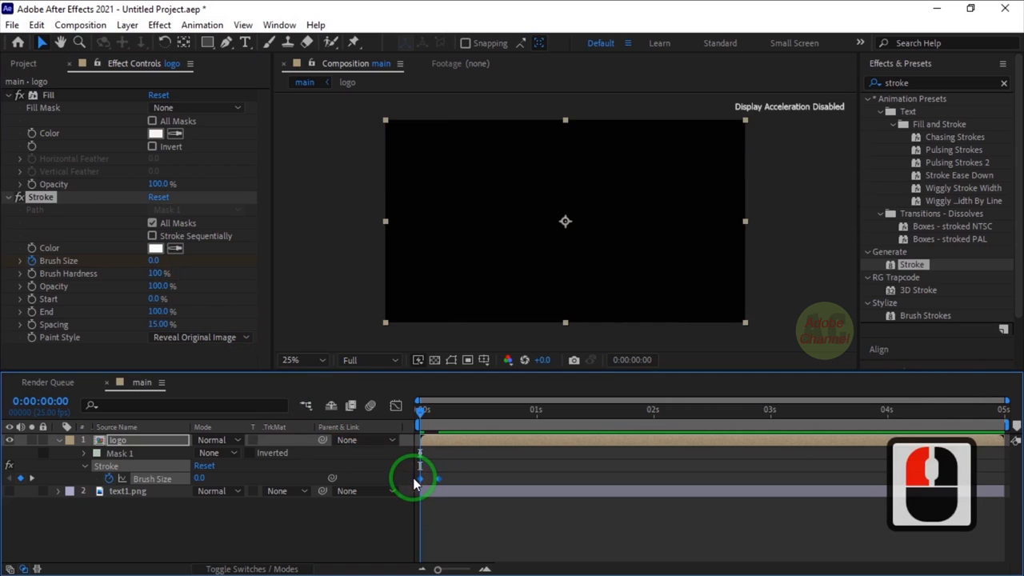
{"action": "key", "text": "F9"}
Set the Stroke's Start to 100% and add a keyframe for it at 0:00:00:00.
{"action": "left_click", "coordinate": [156, 298]}
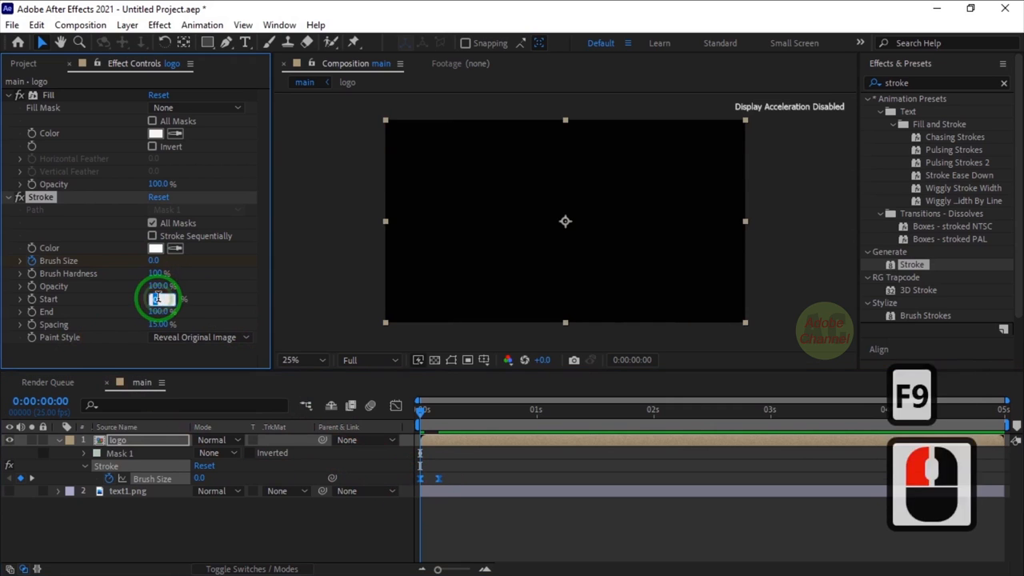
{"action": "type", "text": "100"}
{"action": "key", "text": "Return"}
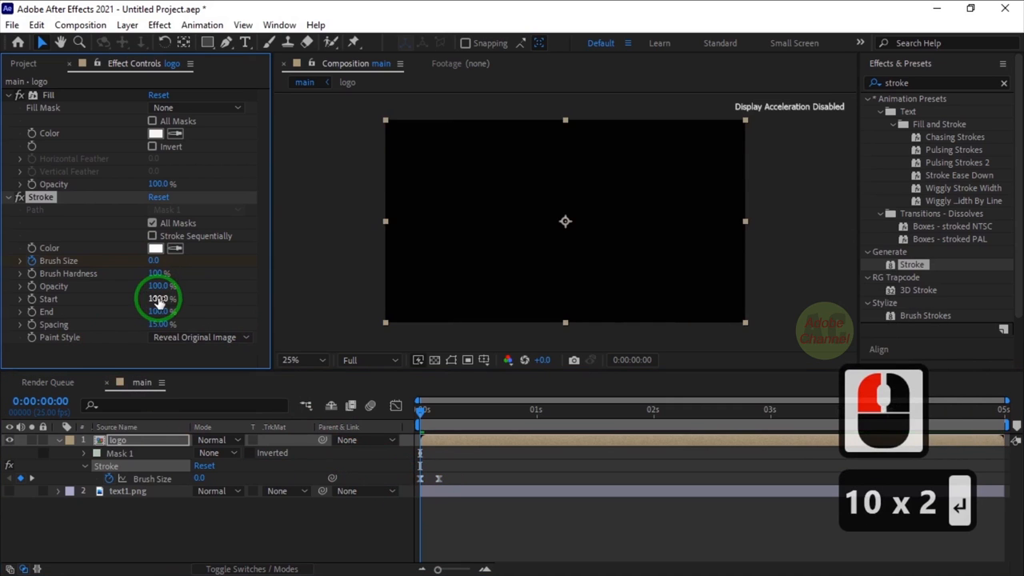
{"action": "left_click", "coordinate": [32, 300]}
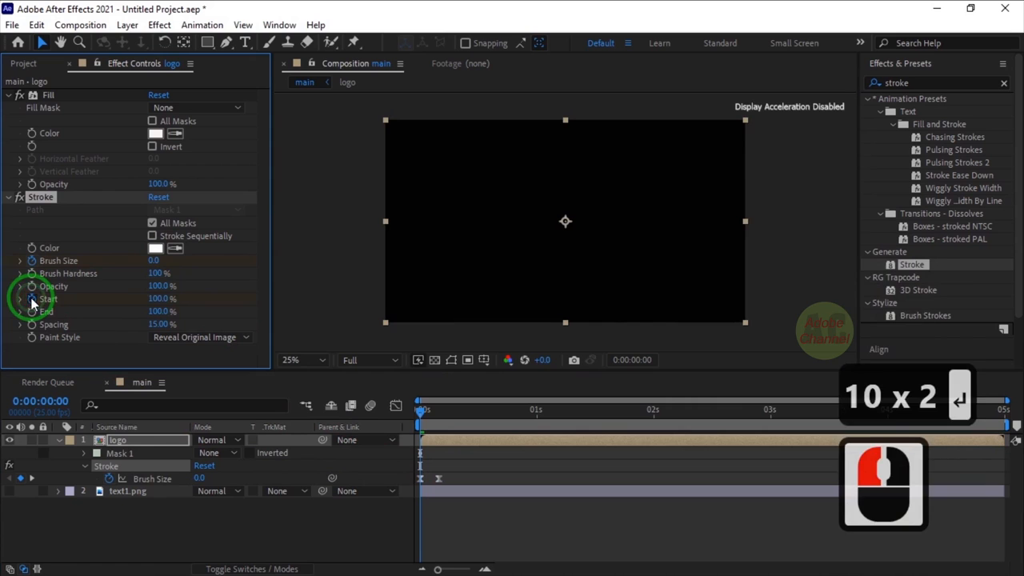
Set the Stroke's Start to 0% at 0:00:02:08.
{"action": "left_click", "coordinate": [10, 401]}
{"action": "type", "text": "208"}
{"action": "key", "text": "Return"}
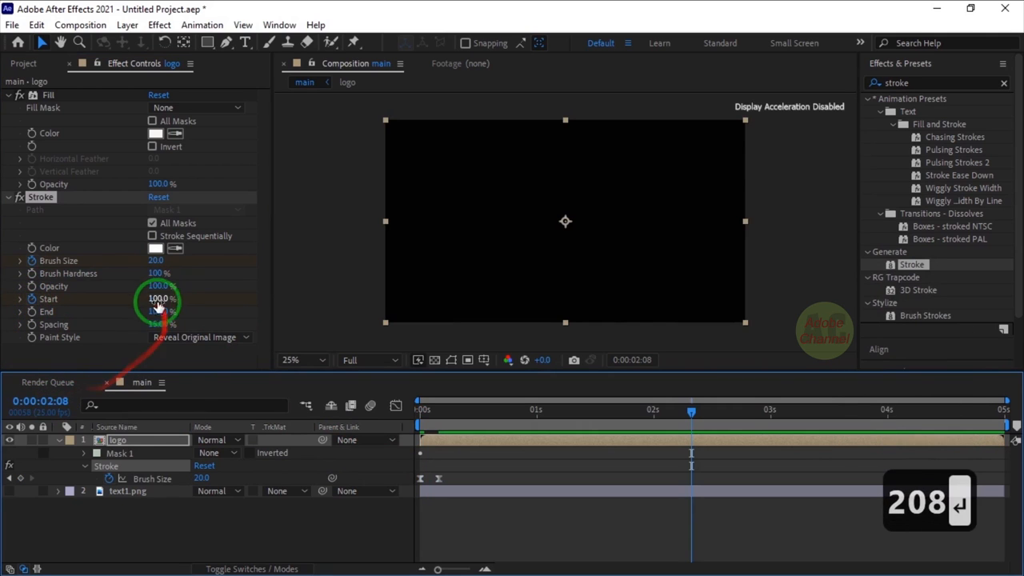
{"action": "left_click", "coordinate": [157, 299]}
{"action": "type", "text": "0"}
{"action": "key", "text": "Return"}
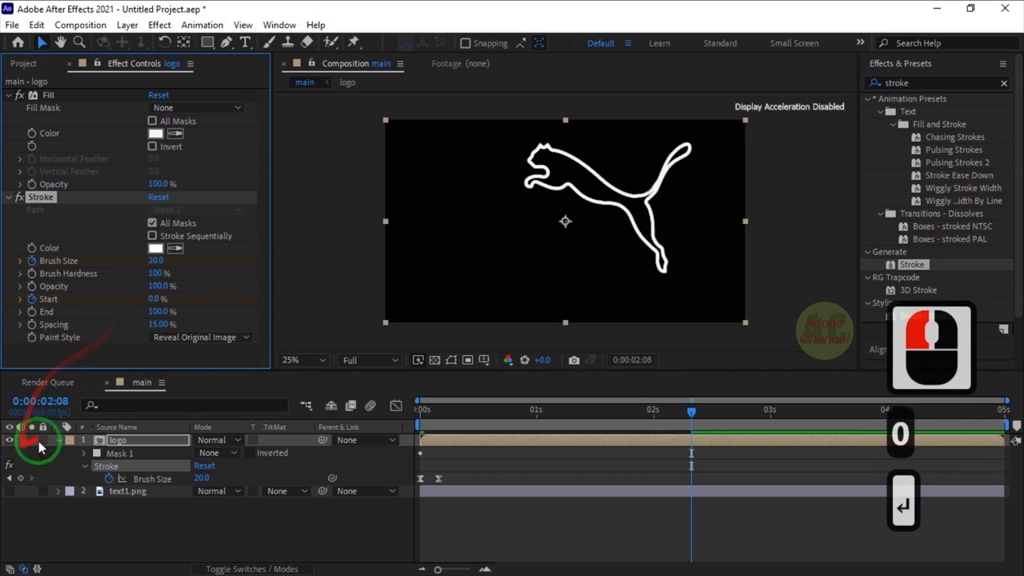
Reveal the logo layer's keyframes and apply Easy Ease to both Start keyframes.
{"action": "left_click", "coordinate": [58, 440]}
{"action": "key", "text": "u"}
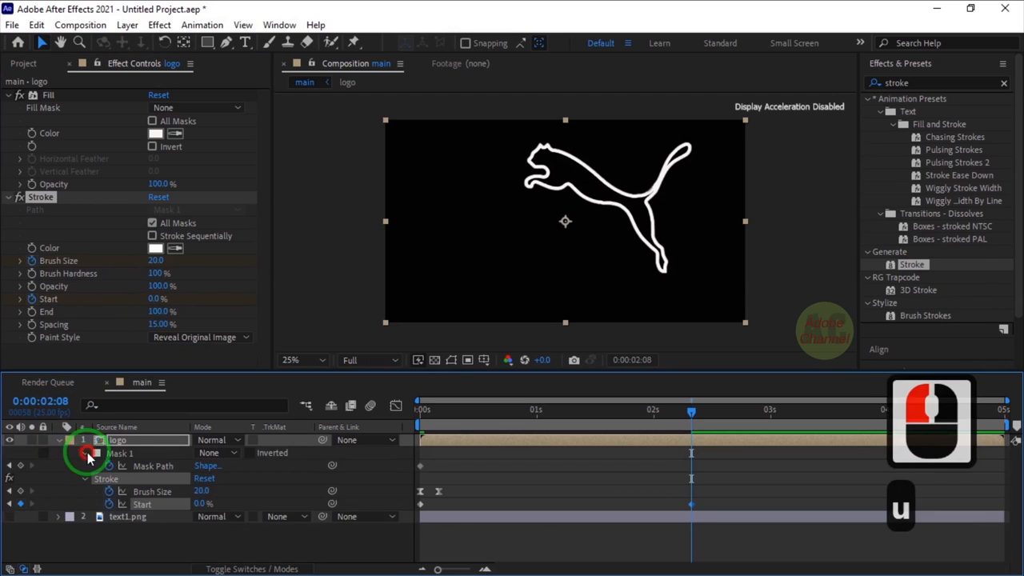
{"action": "left_click", "coordinate": [84, 453]}
{"action": "left_click_drag", "start_coordinate": [710, 489], "coordinate": [420, 495]}
{"action": "key", "text": "F9"}
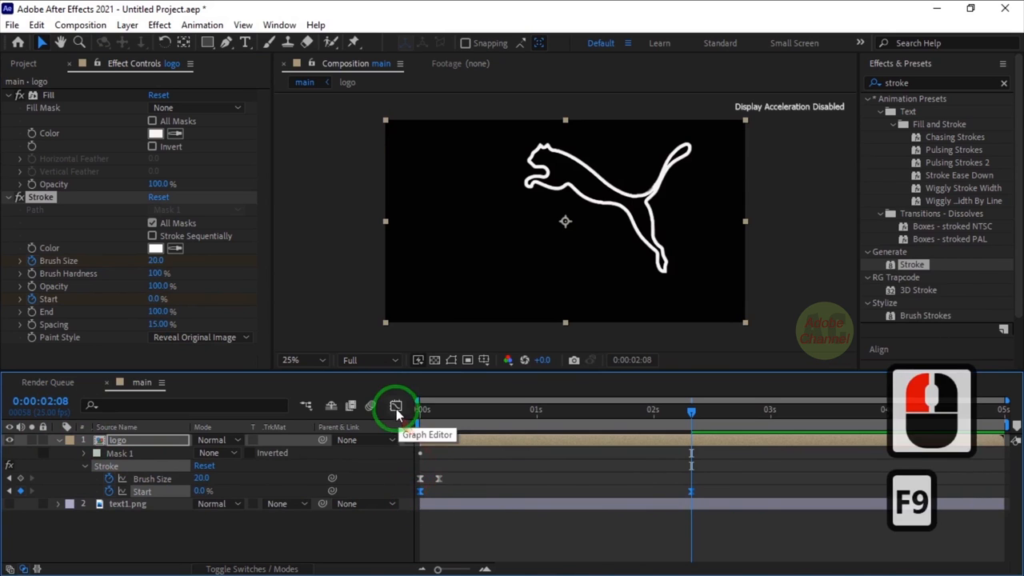
Lengthen the incoming ease of the last Start keyframe in the Graph Editor by stretching its handle toward the first keyframe.
{"action": "left_click", "coordinate": [396, 408]}
{"action": "left_click", "coordinate": [690, 444]}
{"action": "left_click_drag", "start_coordinate": [663, 443], "coordinate": [512, 441]}
{"action": "left_click", "coordinate": [395, 406]}
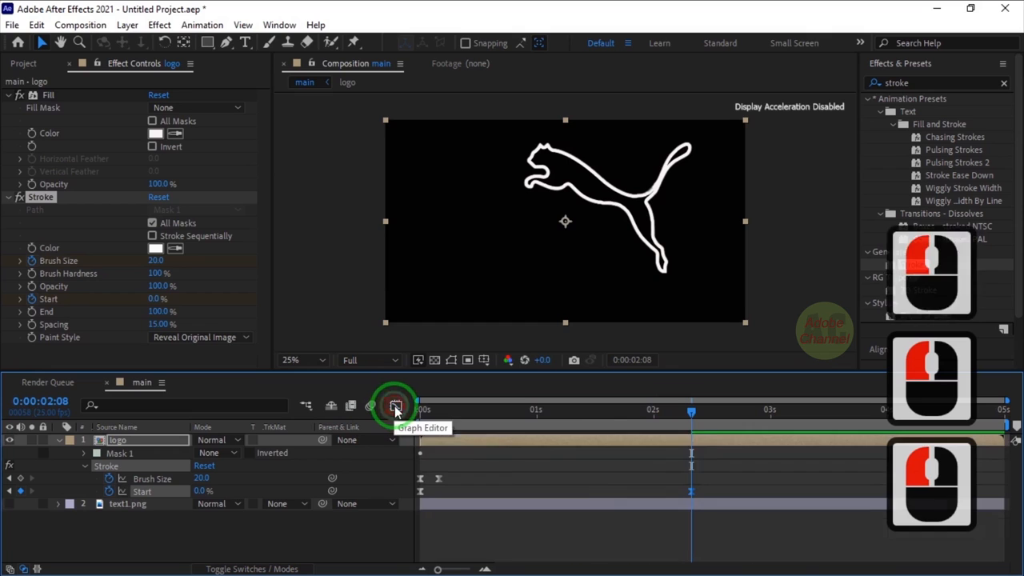
Return to 0:00:00:00, collapse the logo layer and duplicate it twice.
{"action": "mouse_move", "coordinate": [690, 412]}
{"action": "left_mouse_down"}
{"action": "mouse_move", "coordinate": [395, 419]}
{"action": "mouse_move", "coordinate": [425, 413]}
{"action": "mouse_move", "coordinate": [661, 433]}
{"action": "mouse_move", "coordinate": [337, 441]}
{"action": "left_mouse_up"}
{"action": "left_click", "coordinate": [61, 442]}
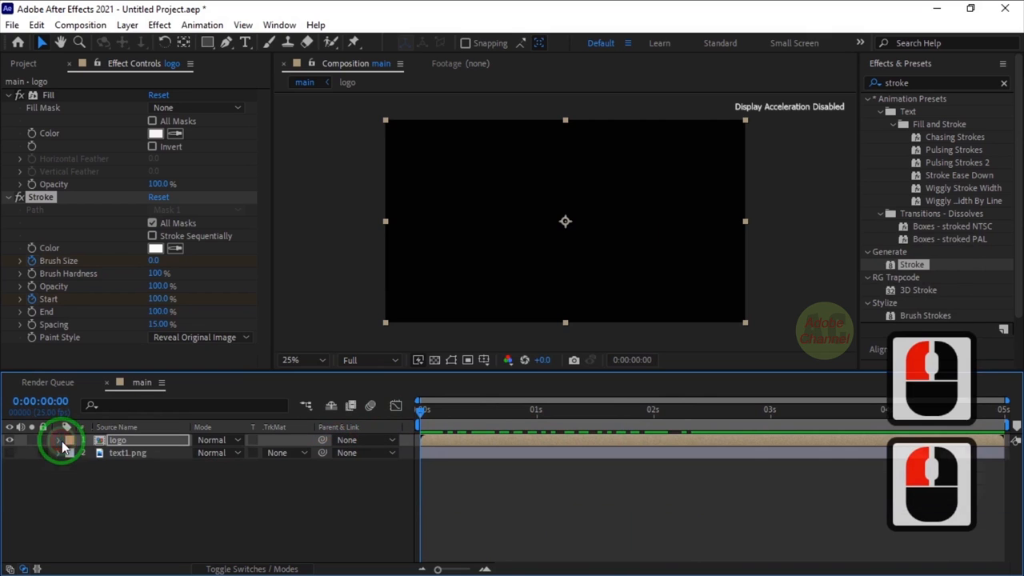
{"action": "left_click", "coordinate": [146, 443]}
{"action": "key", "text": "ctrl+d"}
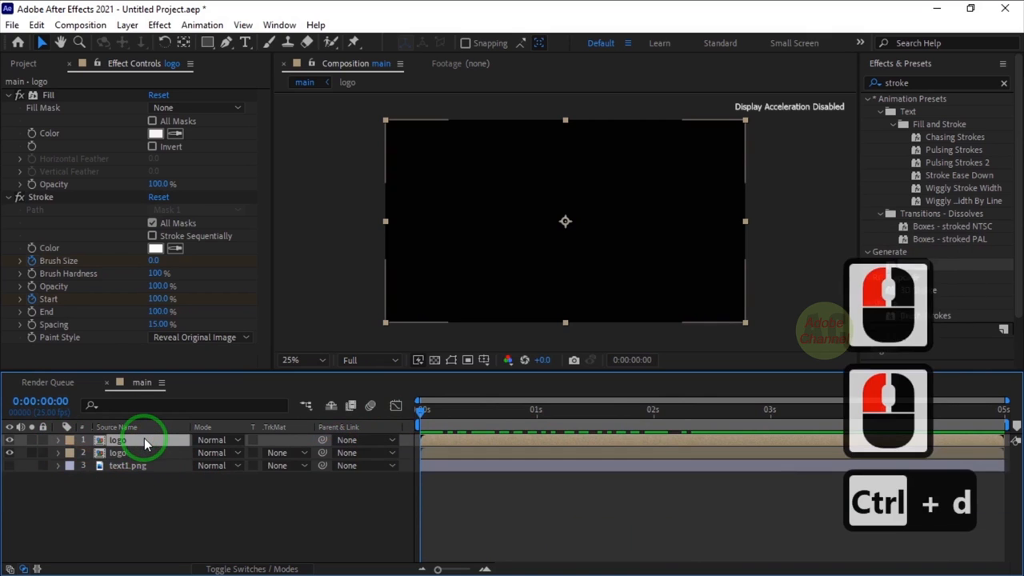
{"action": "key", "text": "ctrl+d"}
Offset the second logo layer so that it starts at 0:00:00:02.
{"action": "left_click", "coordinate": [147, 454]}
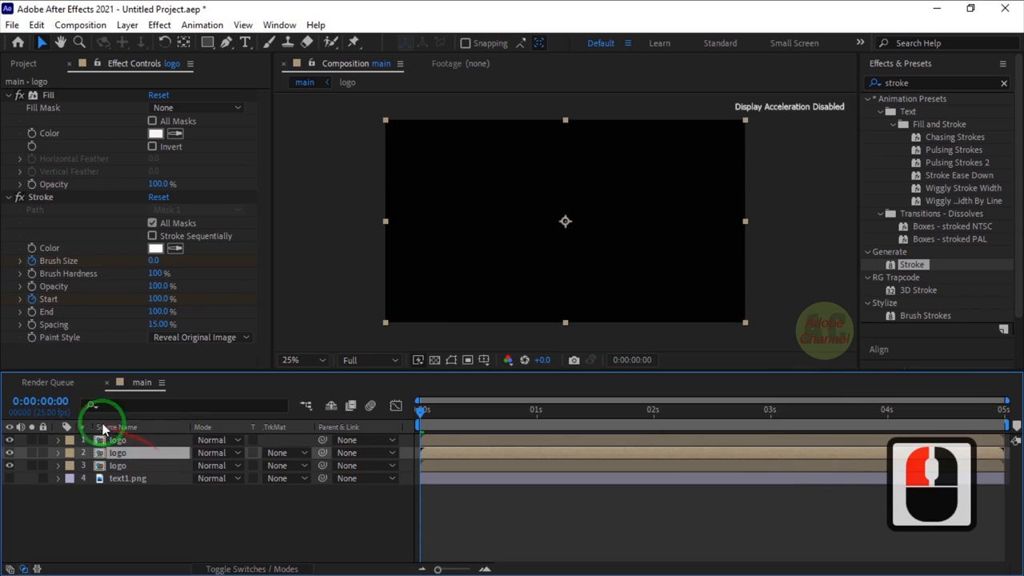
{"action": "left_click", "coordinate": [44, 400]}
{"action": "type", "text": "2"}
{"action": "key", "text": "Return"}
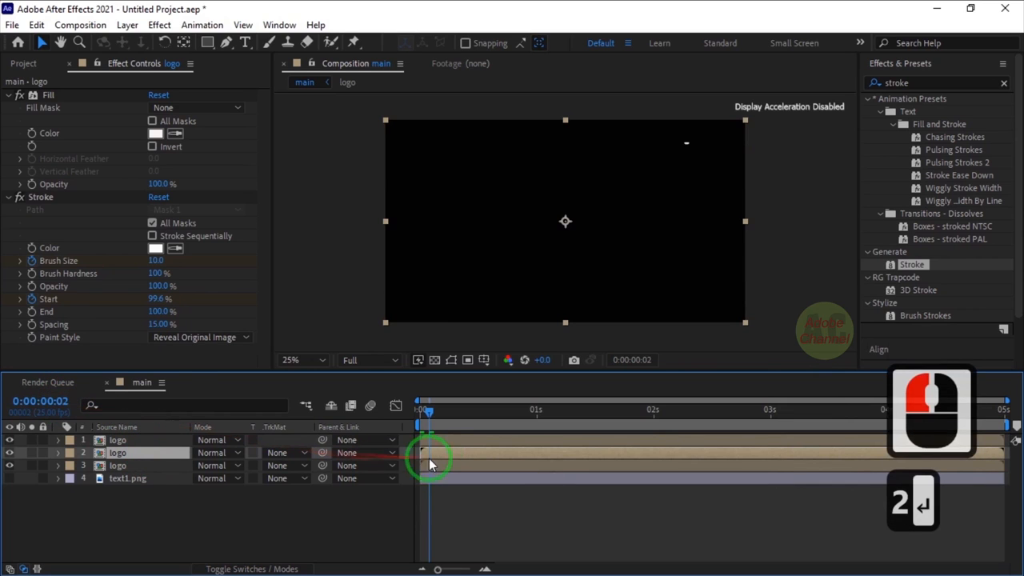
{"action": "left_click_drag", "start_coordinate": [438, 453], "coordinate": [448, 453]}
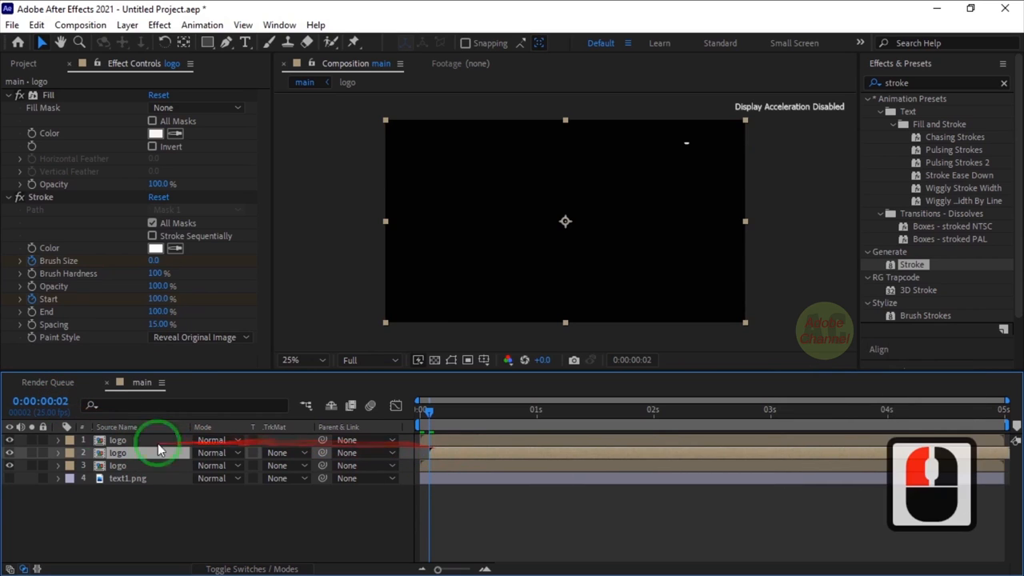
Offset the topmost logo layer so that it starts at 0:00:00:04.
{"action": "left_click", "coordinate": [58, 400]}
{"action": "type", "text": "4"}
{"action": "key", "text": "Return"}
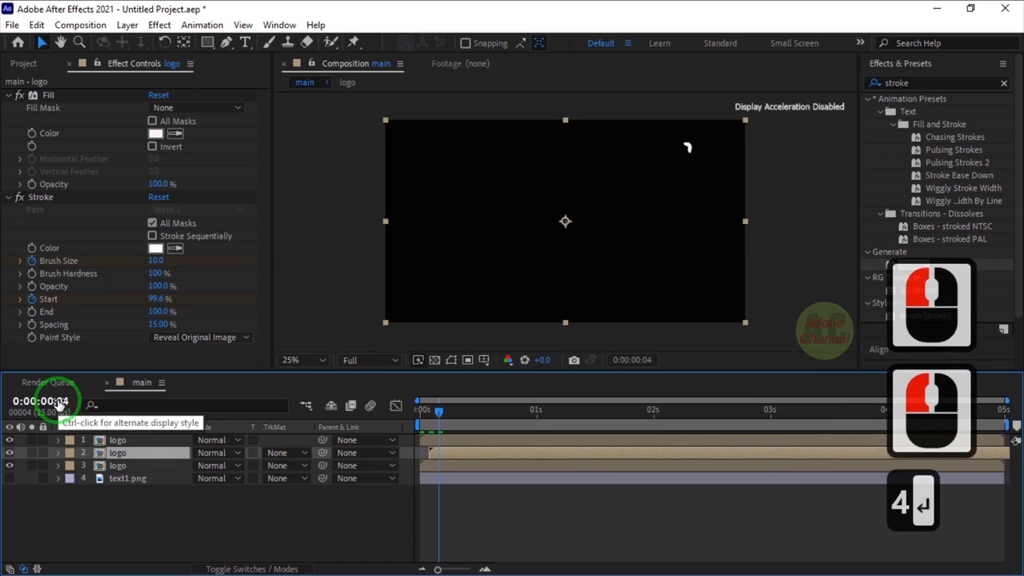
{"action": "mouse_move", "coordinate": [453, 440]}
{"action": "left_mouse_down"}
{"action": "mouse_move", "coordinate": [470, 445]}
{"action": "mouse_move", "coordinate": [458, 443]}
{"action": "left_mouse_up"}
Change the Fill color of the bottommost logo layer to dark red, 9E0808.
{"action": "left_click", "coordinate": [136, 467]}
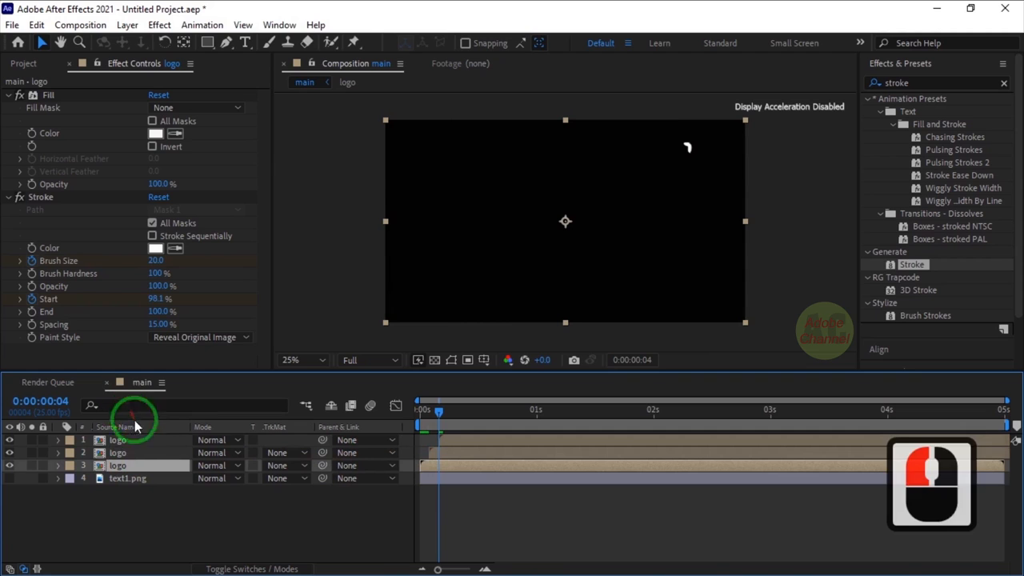
{"action": "left_click", "coordinate": [155, 133]}
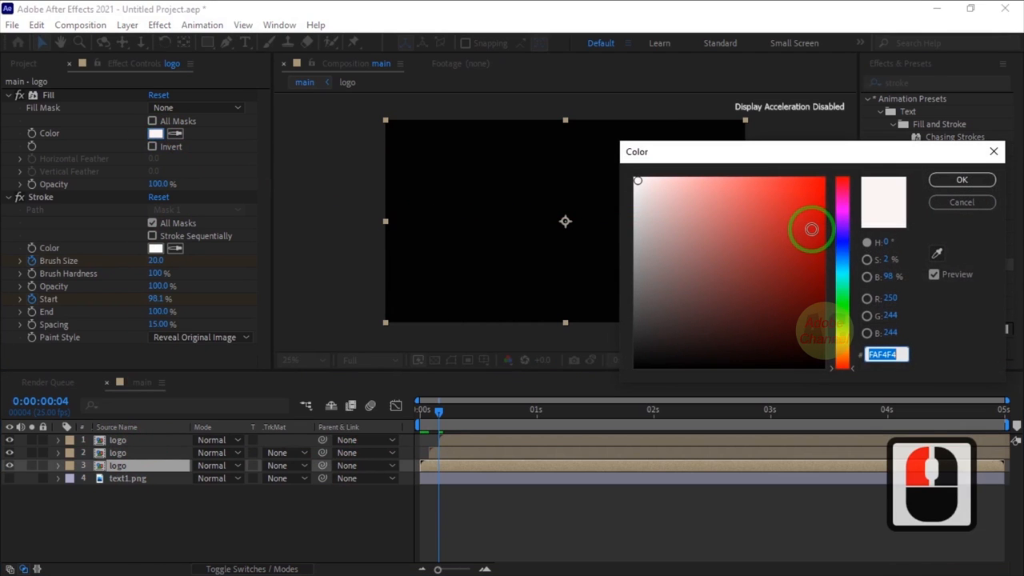
{"action": "left_click", "coordinate": [814, 228]}
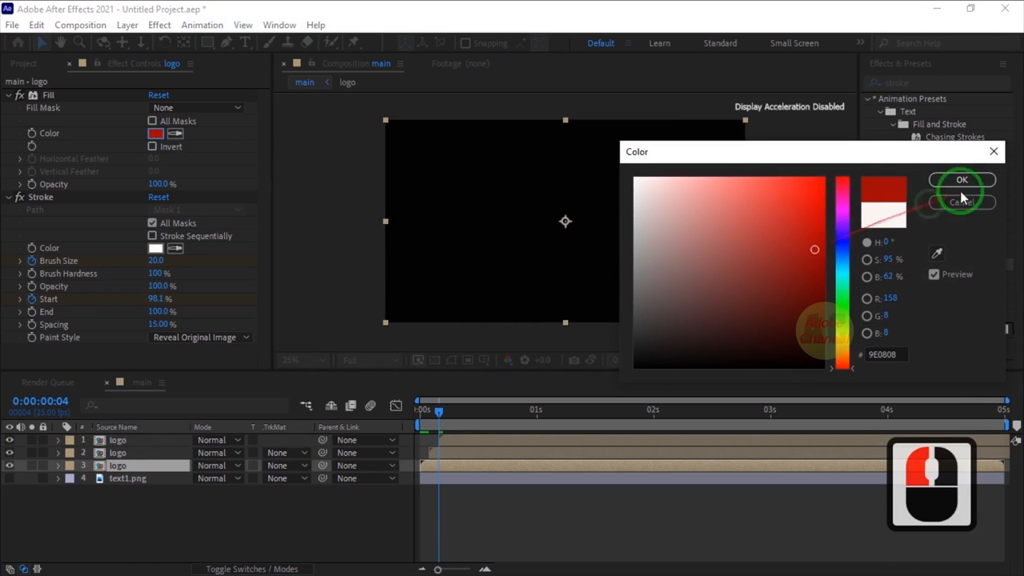
{"action": "key", "text": "Return"}
Change the Fill color of the second logo layer to dark blue.
{"action": "left_click", "coordinate": [143, 453]}
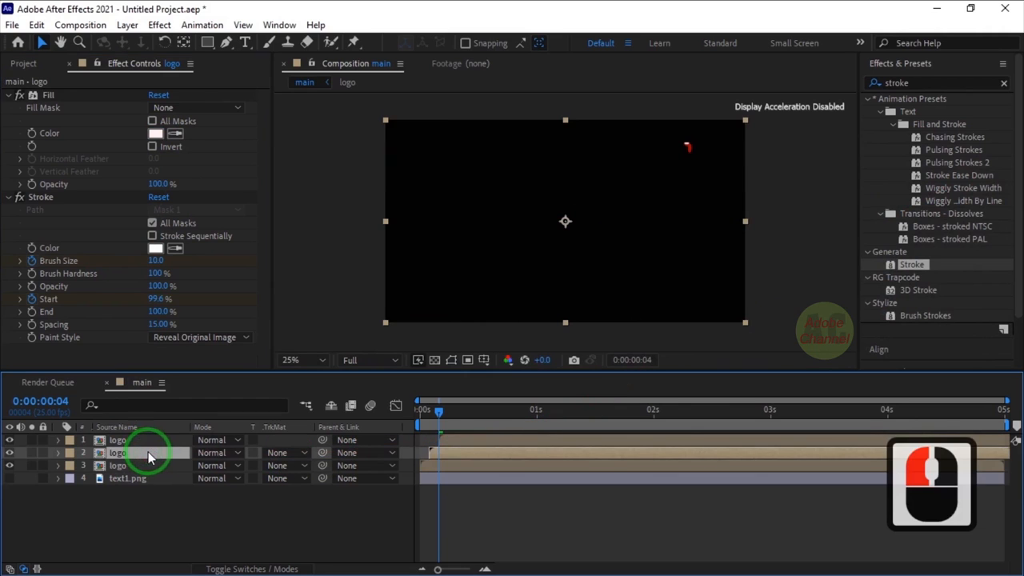
{"action": "left_click", "coordinate": [155, 134]}
{"action": "left_click", "coordinate": [841, 242]}
{"action": "left_click", "coordinate": [809, 304]}
{"action": "key", "text": "Return"}
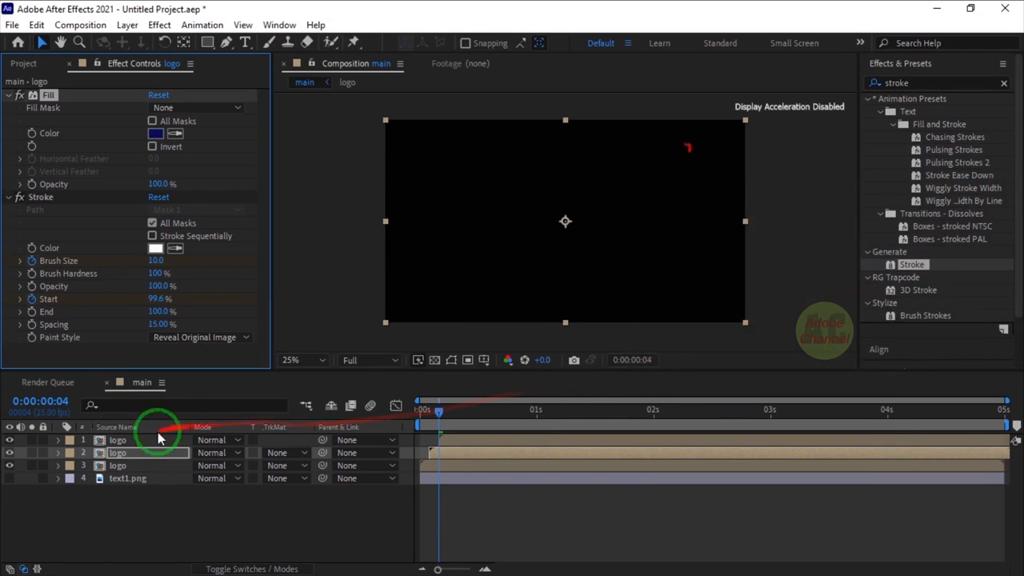
Duplicate the topmost logo layer and delete the Stroke effect from the copy.
{"action": "left_click", "coordinate": [152, 442]}
{"action": "key", "text": "ctrl+d"}
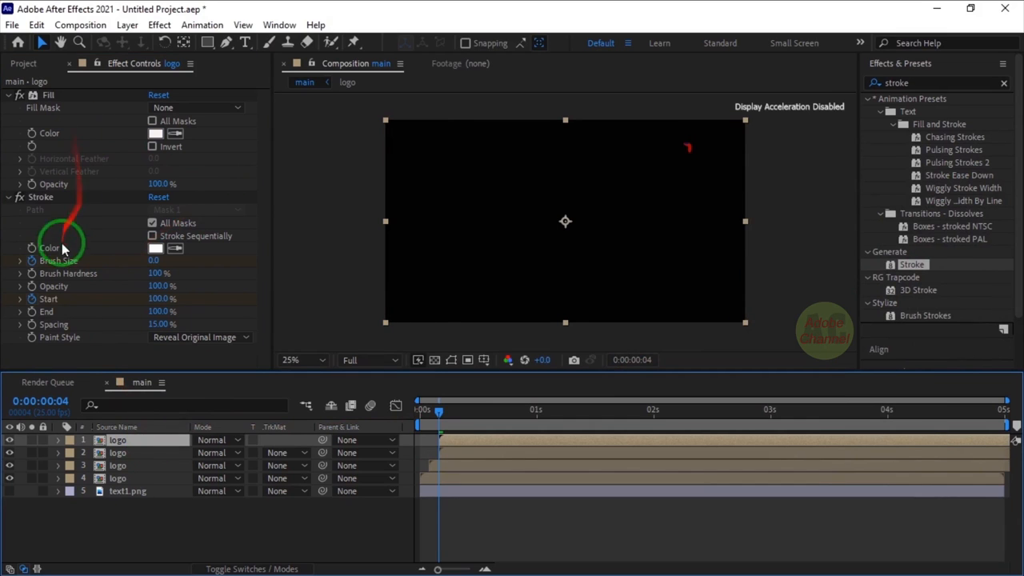
{"action": "left_click", "coordinate": [55, 205]}
{"action": "key", "text": "Delete"}
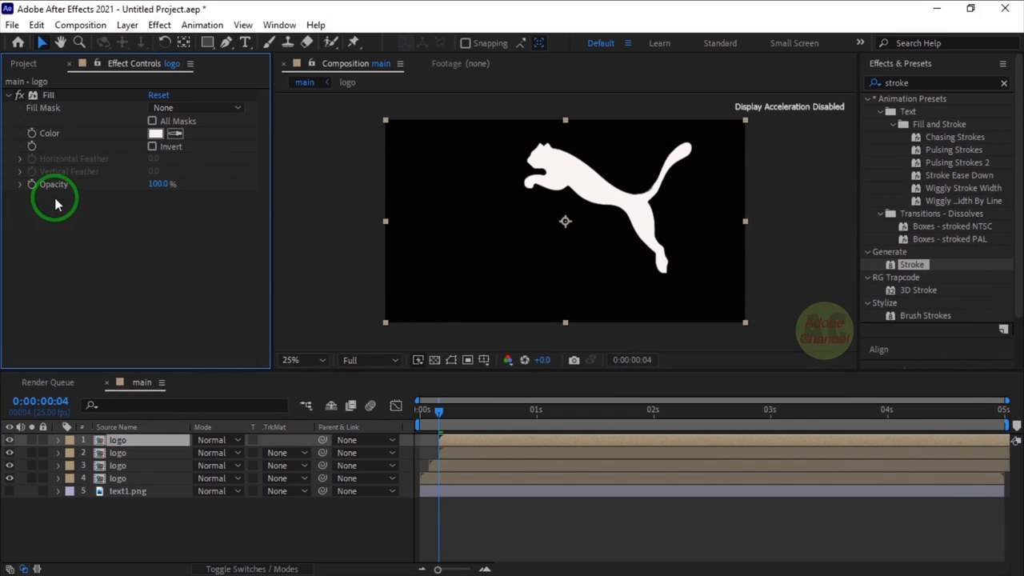
Change the Fill color of the new top logo layer to dark blue.
{"action": "left_click", "coordinate": [155, 133]}
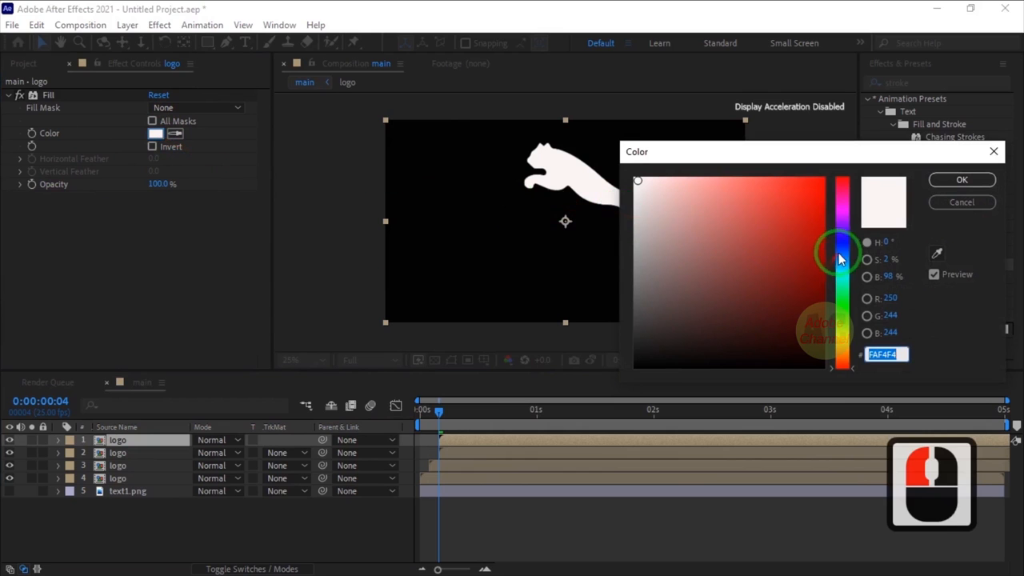
{"action": "left_click", "coordinate": [846, 248]}
{"action": "left_click", "coordinate": [807, 298]}
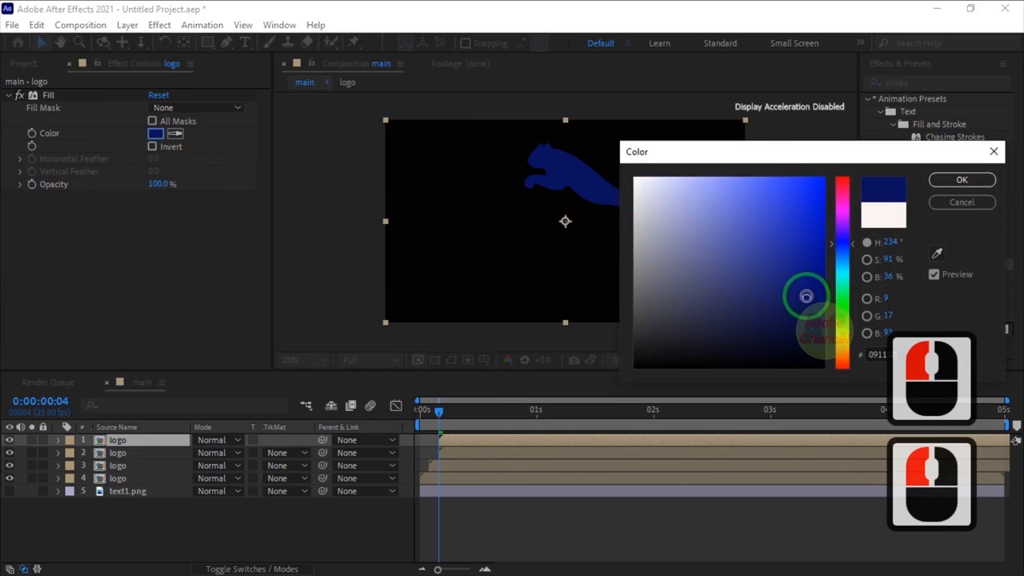
{"action": "left_click", "coordinate": [964, 181]}
Apply the Radial Wipe effect to the top logo layer, wiping Counterclockwise around a center at about 1252, 1108 below the frame.
{"action": "left_click", "coordinate": [884, 83]}
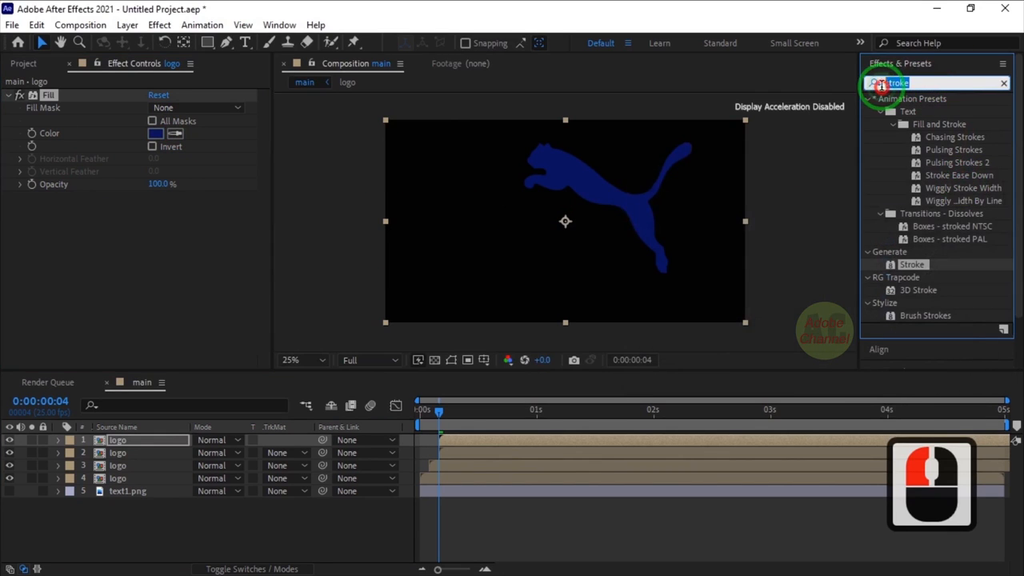
{"action": "type", "text": "radial w"}
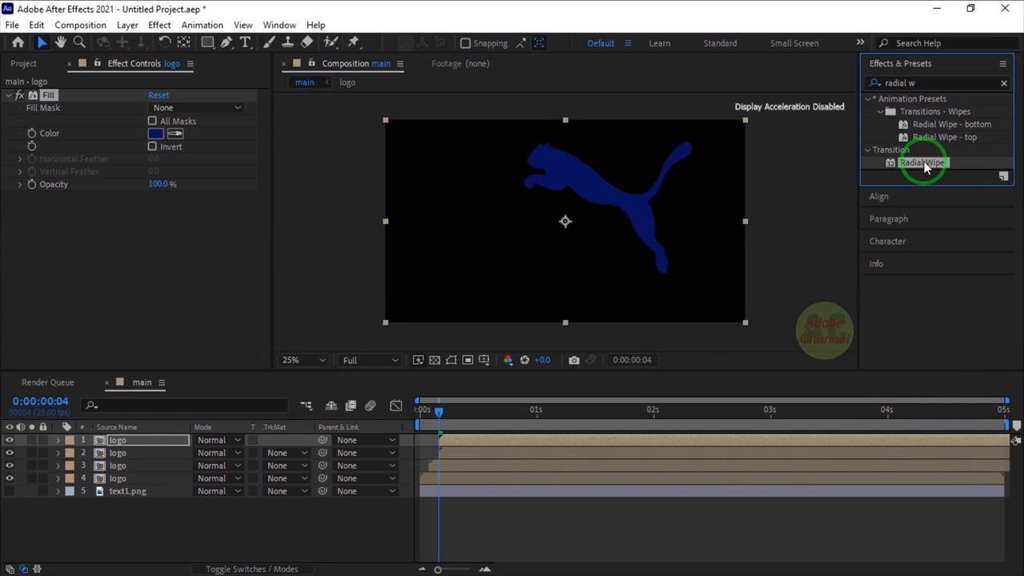
{"action": "left_click_drag", "start_coordinate": [924, 163], "coordinate": [124, 442]}
{"action": "left_click", "coordinate": [246, 283]}
{"action": "left_click", "coordinate": [173, 318]}
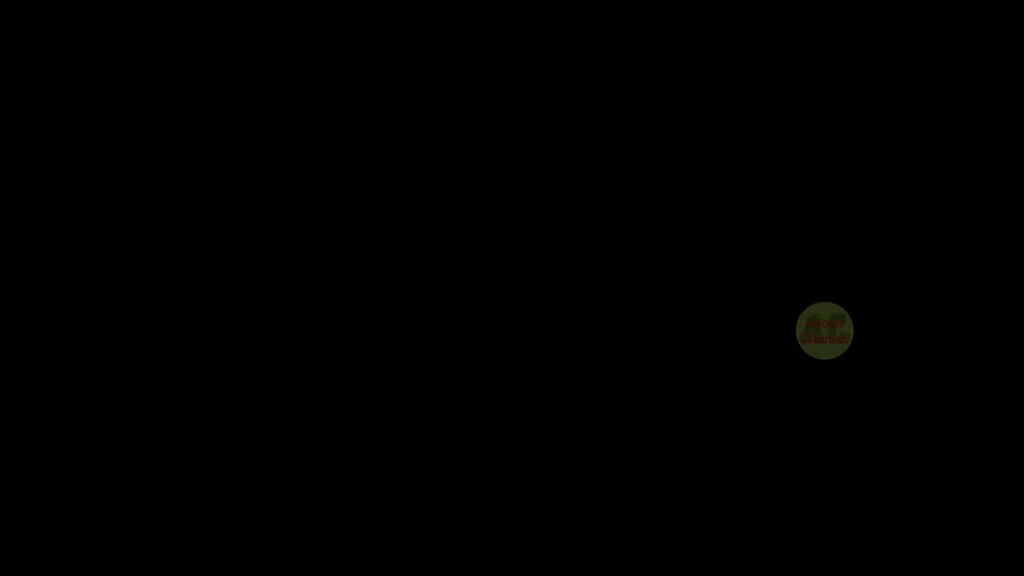
{"action": "left_click", "coordinate": [619, 327]}
Set the Radial Wipe's Transition Completion to 14% and add a keyframe for it at 0:00:02:01.
{"action": "left_click", "coordinate": [153, 209]}
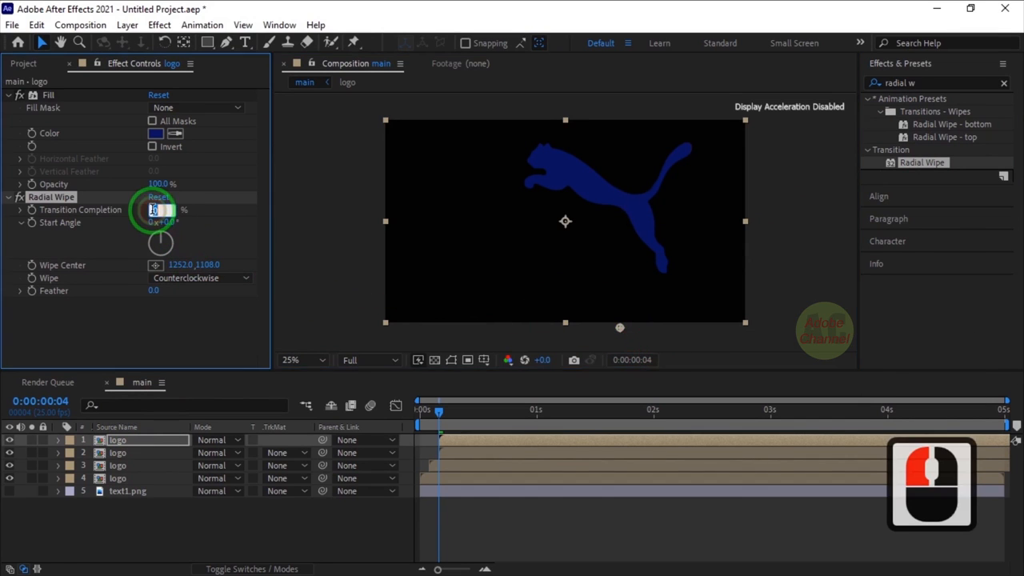
{"action": "type", "text": "14"}
{"action": "key", "text": "Return"}
{"action": "left_click", "coordinate": [40, 401]}
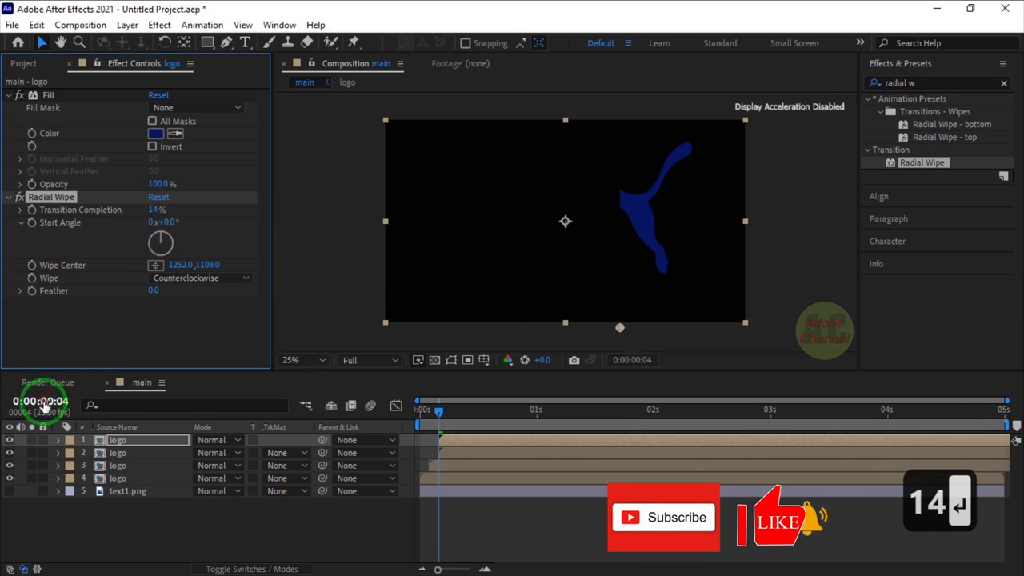
{"action": "type", "text": "201"}
{"action": "key", "text": "Return"}
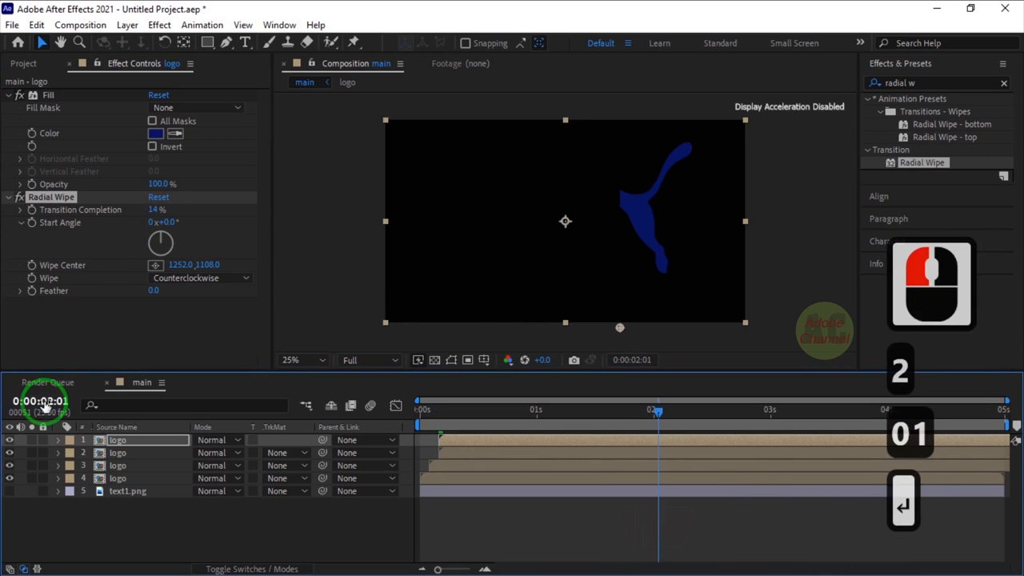
{"action": "left_click", "coordinate": [31, 209]}
Add a Transition Completion keyframe of 0% at 0:00:02:10.
{"action": "left_click", "coordinate": [40, 401]}
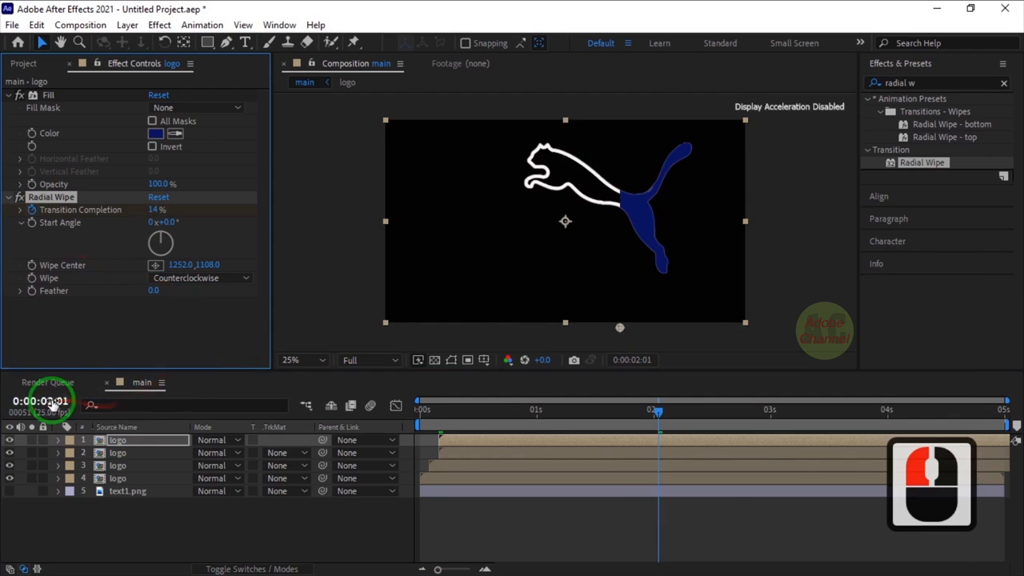
{"action": "type", "text": "210"}
{"action": "key", "text": "Return"}
{"action": "left_click", "coordinate": [157, 210]}
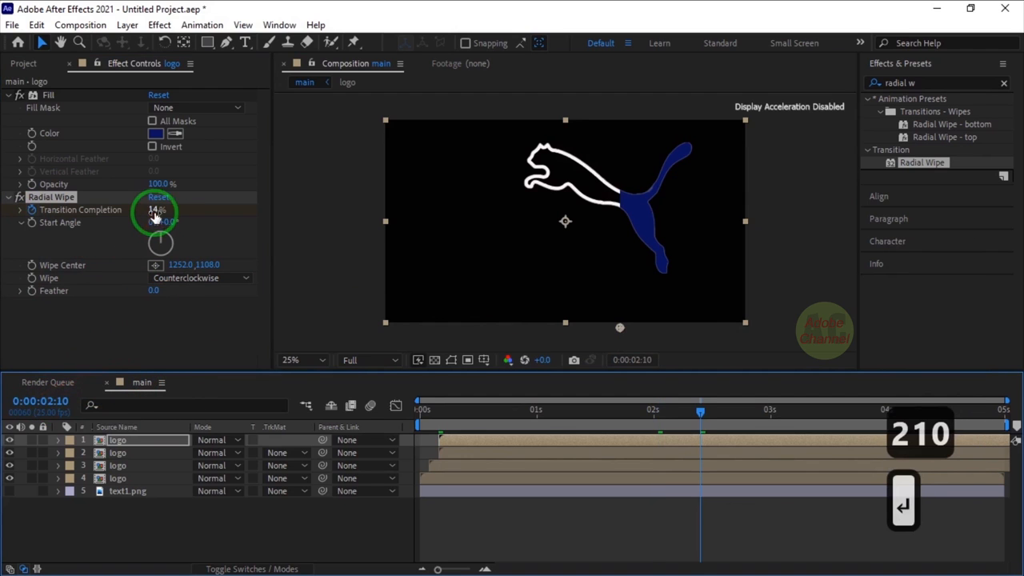
{"action": "type", "text": "0"}
{"action": "key", "text": "Return"}
Reveal the top logo layer's keyframes and apply Easy Ease to both Transition Completion keyframes.
{"action": "left_click", "coordinate": [152, 440]}
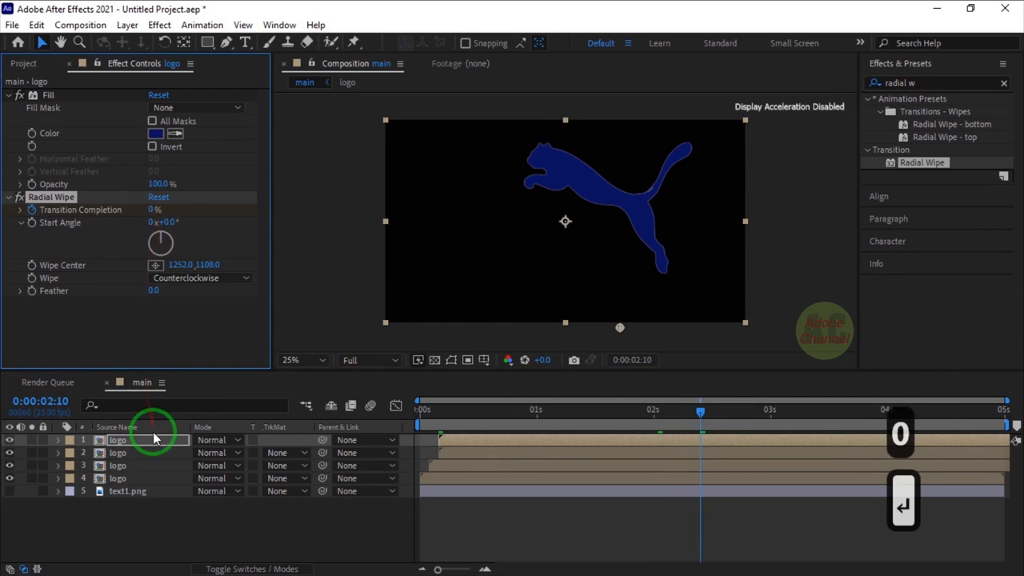
{"action": "key", "text": "u"}
{"action": "left_click", "coordinate": [85, 453]}
{"action": "left_click_drag", "start_coordinate": [730, 474], "coordinate": [655, 486]}
{"action": "key", "text": "F9"}
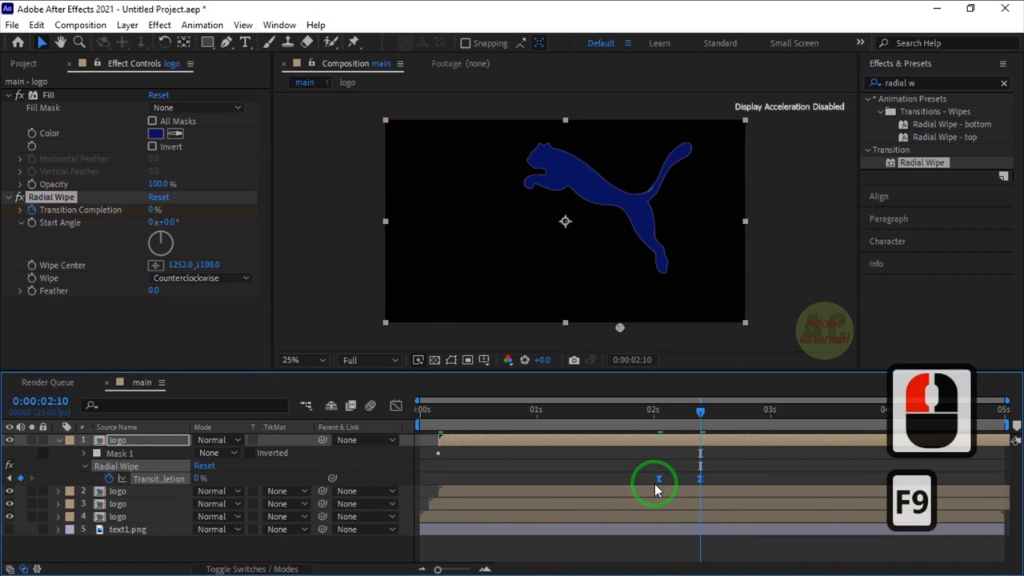
Stretch the incoming ease of the last Transition Completion keyframe to 100% influence in the Graph Editor.
{"action": "left_click", "coordinate": [396, 405]}
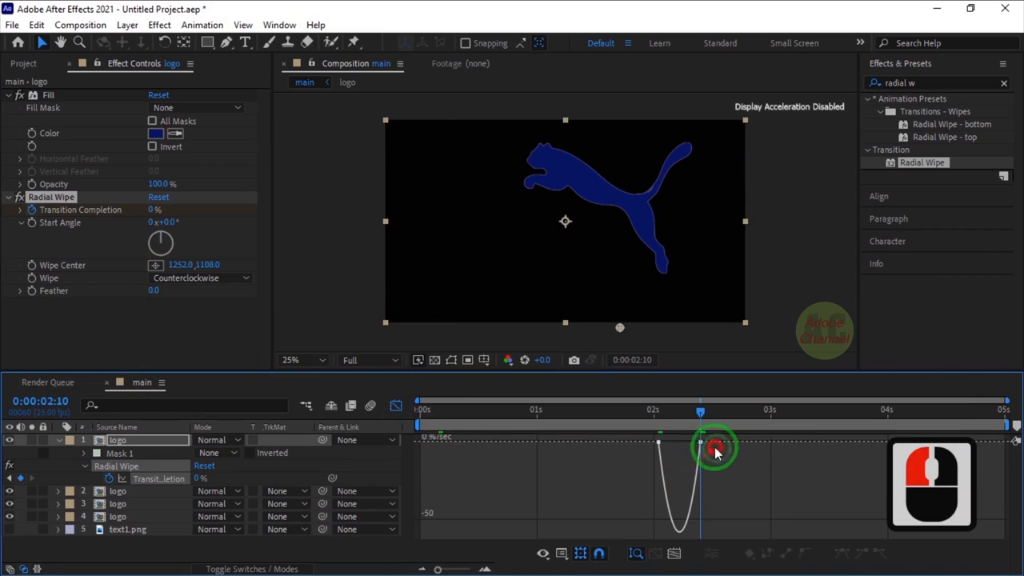
{"action": "left_click_drag", "start_coordinate": [694, 442], "coordinate": [651, 441]}
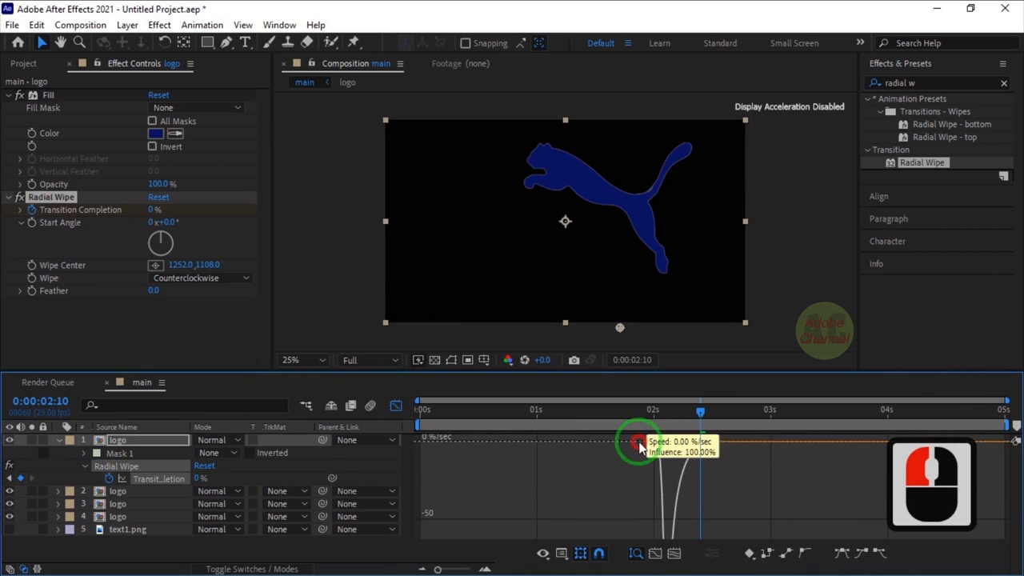
{"action": "left_click", "coordinate": [396, 405]}
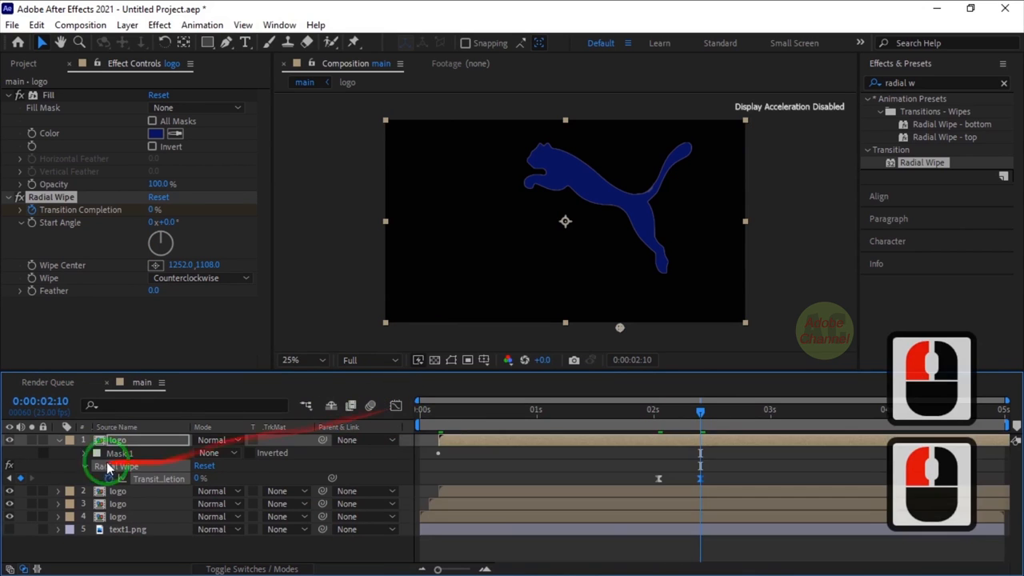
Collapse the top logo layer, duplicate it and change the copy's Fill color to near-white.
{"action": "left_click", "coordinate": [59, 440]}
{"action": "left_click", "coordinate": [140, 445]}
{"action": "key", "text": "ctrl+d"}
{"action": "left_click", "coordinate": [155, 132]}
{"action": "left_click", "coordinate": [638, 181]}
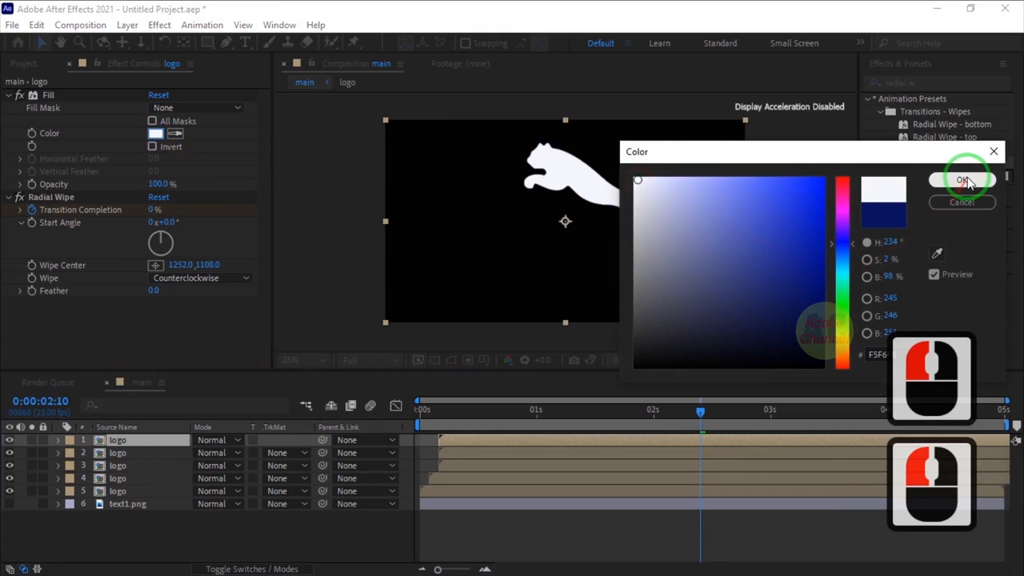
{"action": "left_click", "coordinate": [963, 179]}
Offset the near-white top logo layer so that it starts at 0:00:00:22.
{"action": "left_click", "coordinate": [46, 406]}
{"action": "type", "text": "22"}
{"action": "key", "text": "Return"}
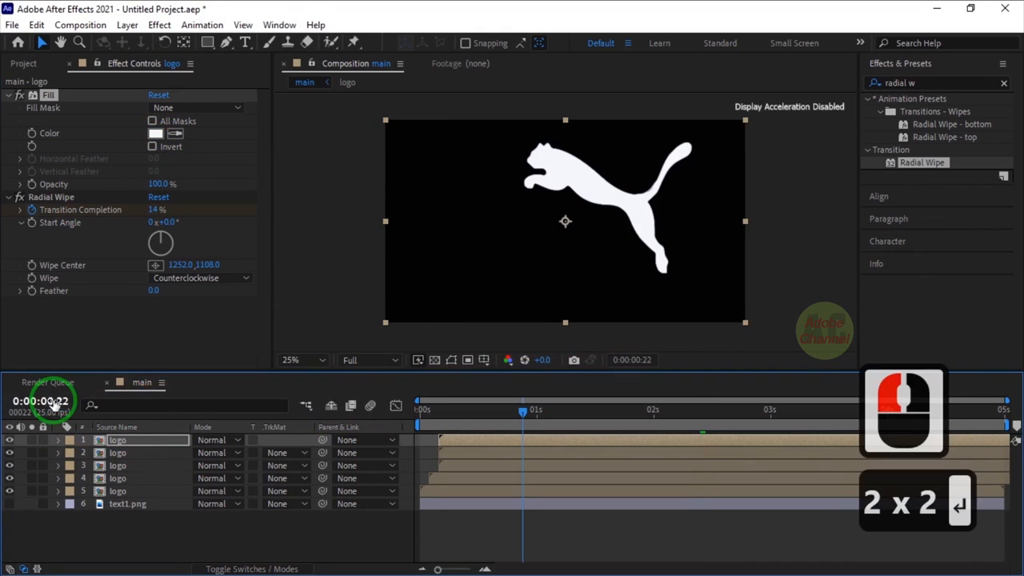
{"action": "left_click_drag", "start_coordinate": [478, 439], "coordinate": [560, 441]}
Shift both Transition Completion keyframes of the top logo layer so the first sits at 0:00:02:04, and collapse the layer.
{"action": "left_click", "coordinate": [70, 438]}
{"action": "key", "text": "u"}
{"action": "left_click", "coordinate": [85, 453]}
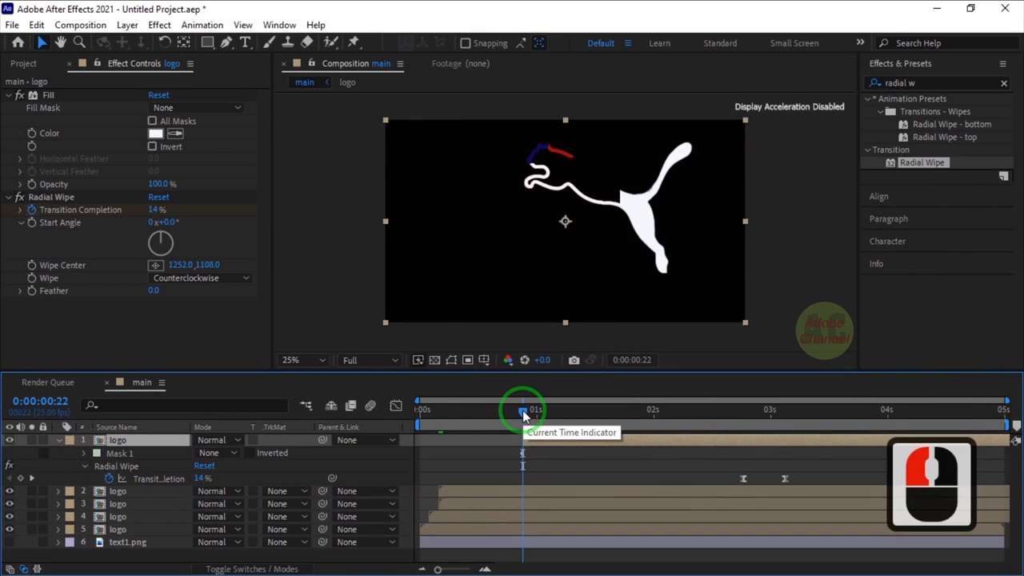
{"action": "left_click_drag", "start_coordinate": [522, 410], "coordinate": [733, 428]}
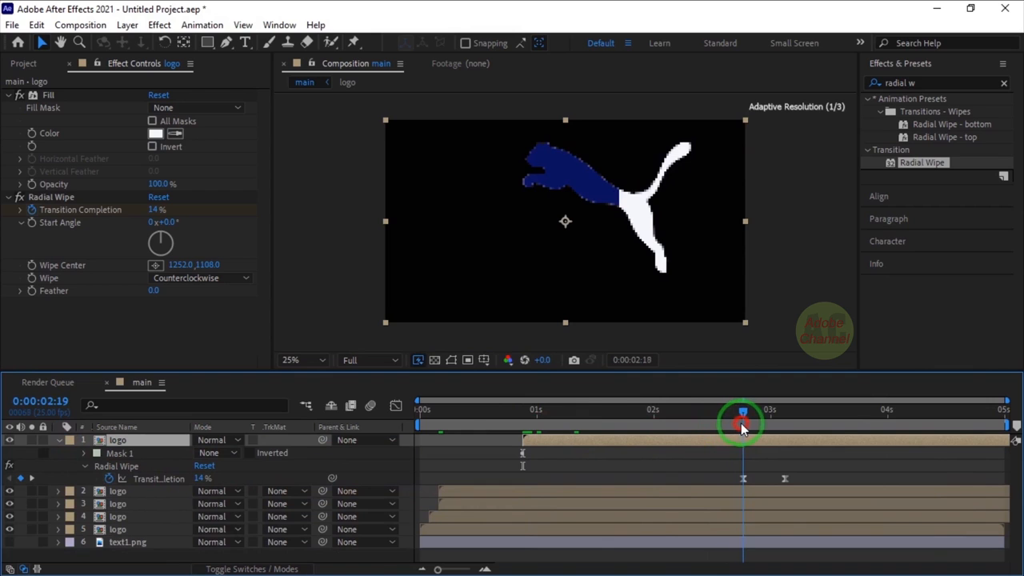
{"action": "left_click_drag", "start_coordinate": [685, 429], "coordinate": [673, 430]}
{"action": "left_click_drag", "start_coordinate": [811, 474], "coordinate": [676, 484]}
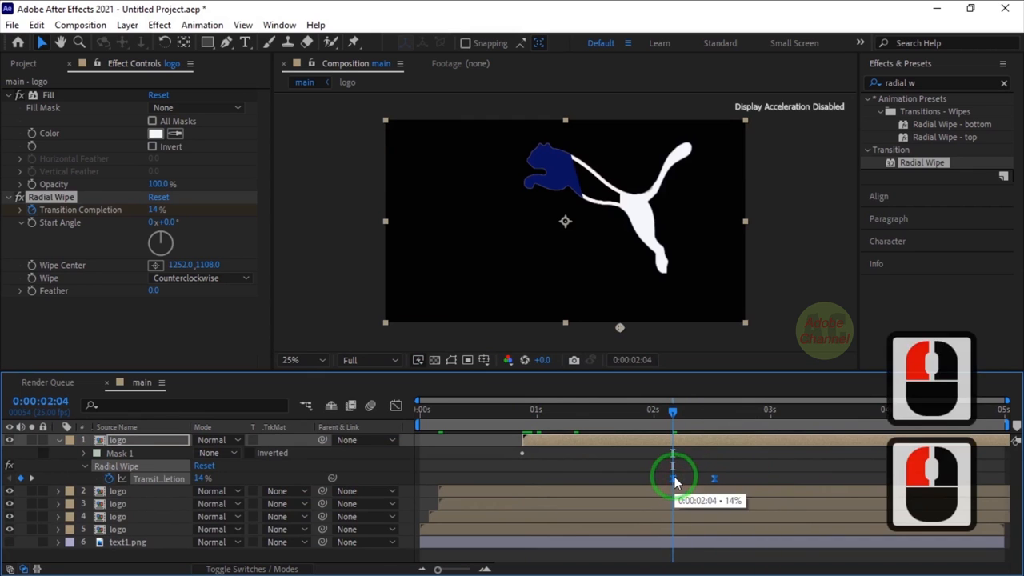
{"action": "left_click_drag", "start_coordinate": [671, 411], "coordinate": [438, 436]}
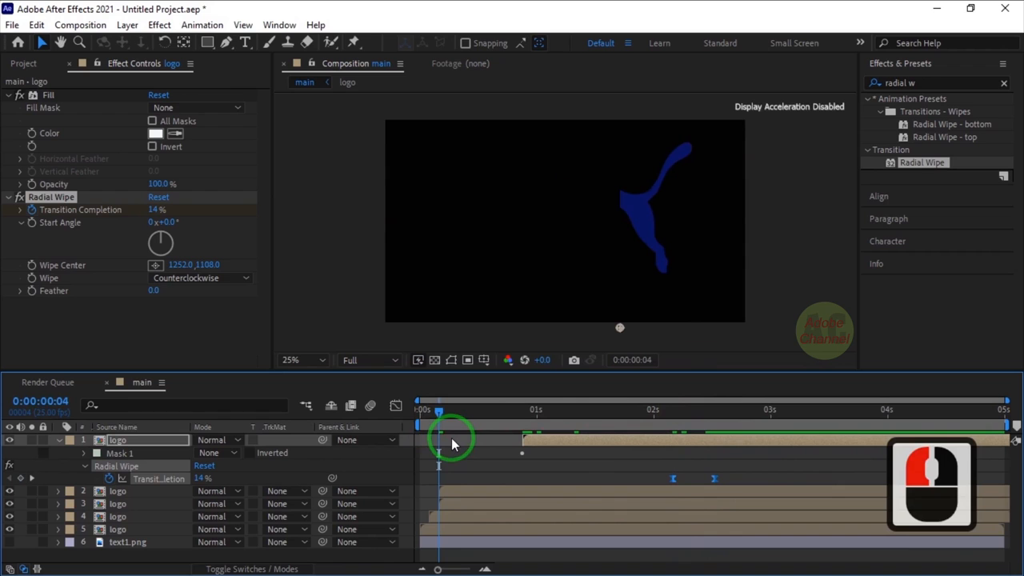
{"action": "left_click", "coordinate": [61, 440]}
Select the second logo layer's Radial Wipe and move its wipe center to about 1668, 1140 below the frame.
{"action": "left_click_drag", "start_coordinate": [536, 405], "coordinate": [425, 416]}
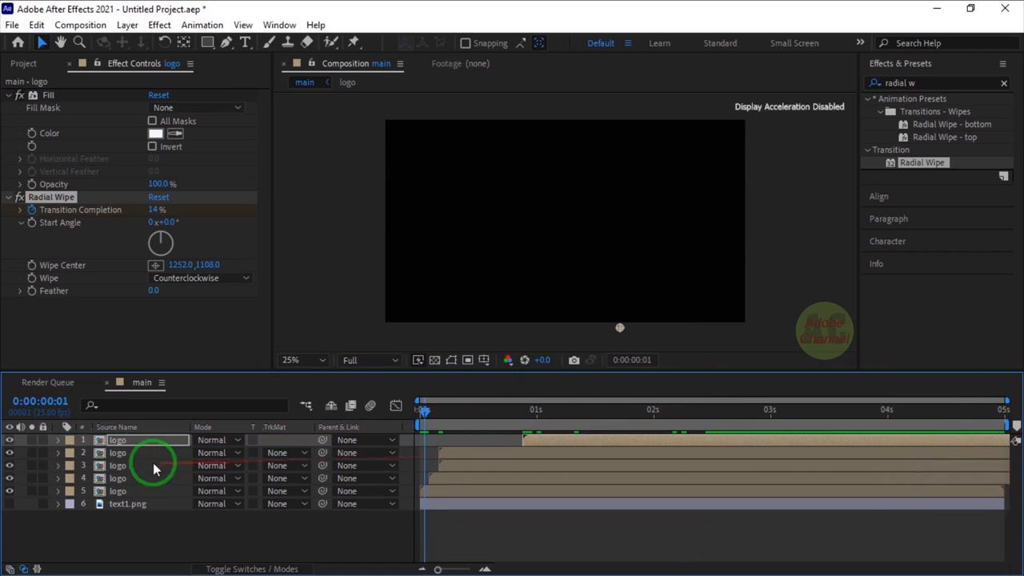
{"action": "left_click", "coordinate": [130, 455]}
{"action": "left_click_drag", "start_coordinate": [542, 418], "coordinate": [516, 423]}
{"action": "left_click", "coordinate": [130, 456]}
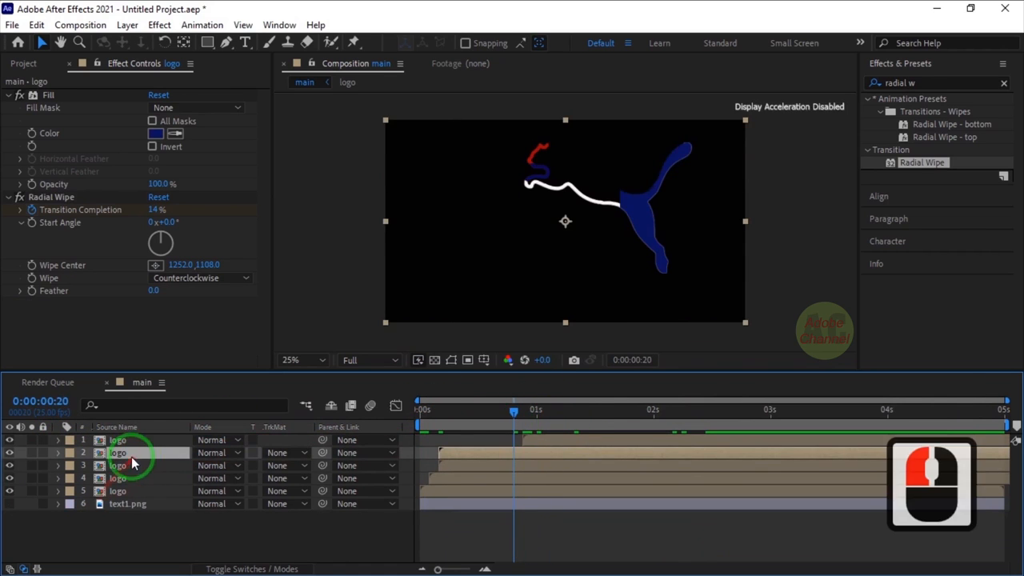
{"action": "key", "text": "u"}
{"action": "left_click", "coordinate": [167, 503]}
{"action": "left_click_drag", "start_coordinate": [622, 329], "coordinate": [704, 344]}
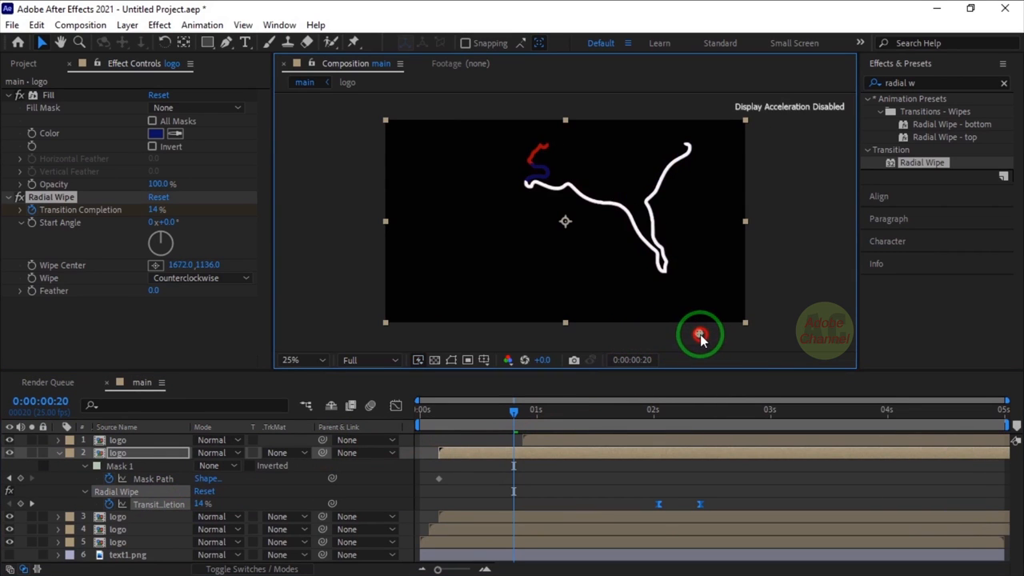
Scrub through the timeline from the start to check the radial wipe reveal of the logo.
{"action": "left_click_drag", "start_coordinate": [514, 412], "coordinate": [408, 421]}
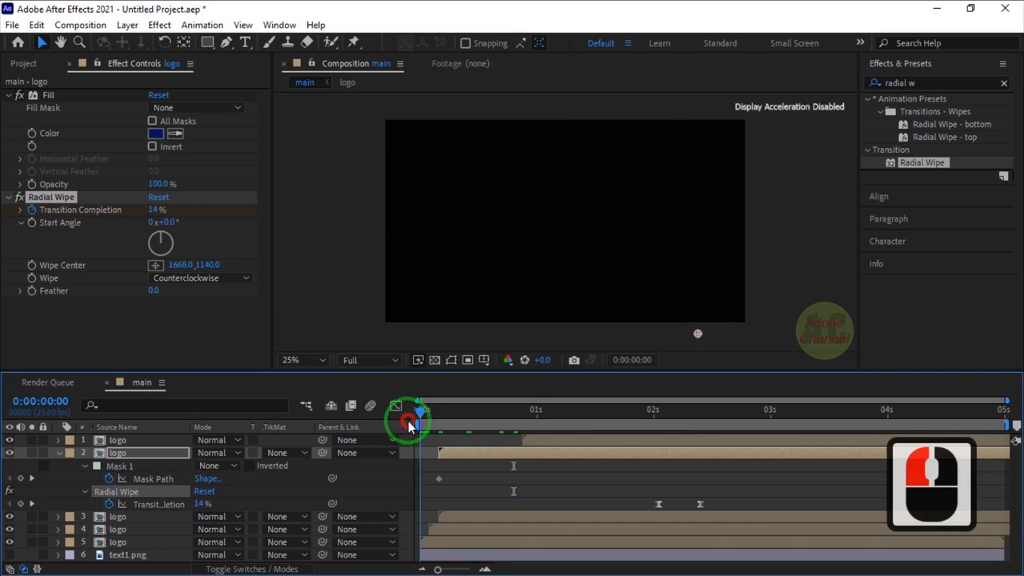
{"action": "left_click_drag", "start_coordinate": [485, 441], "coordinate": [711, 457]}
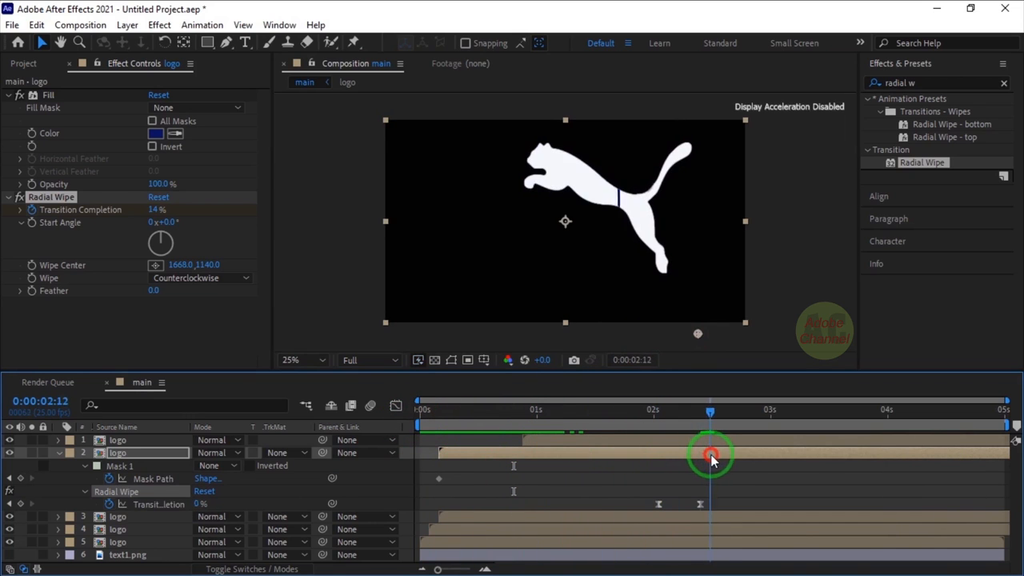
{"action": "left_click", "coordinate": [657, 413]}
{"action": "left_click_drag", "start_coordinate": [658, 413], "coordinate": [695, 478]}
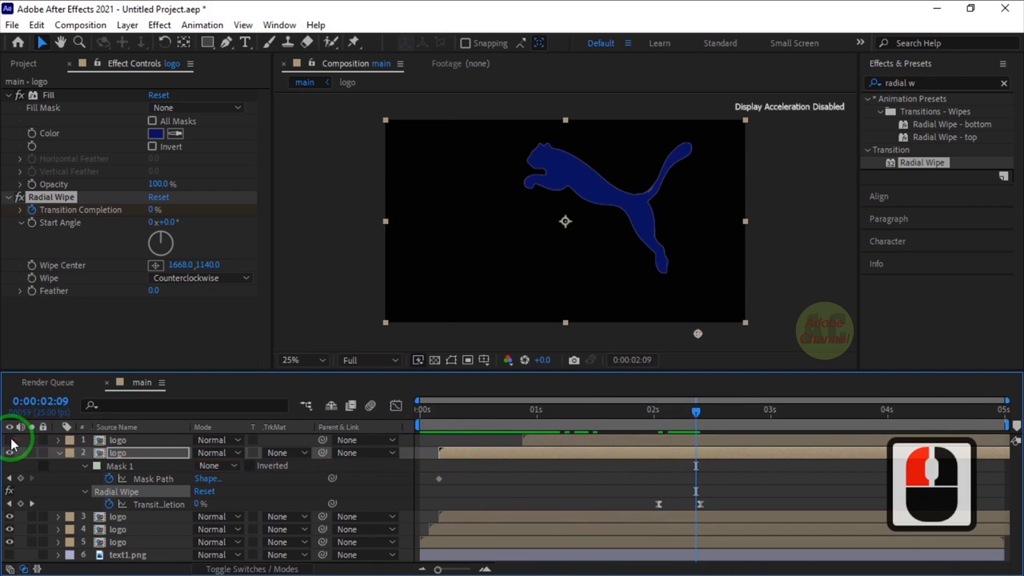
Make the top logo layer visible and move its Radial Wipe center to about 1736, 1108 below the frame.
{"action": "left_click", "coordinate": [9, 439]}
{"action": "left_click", "coordinate": [118, 440]}
{"action": "key", "text": "u"}
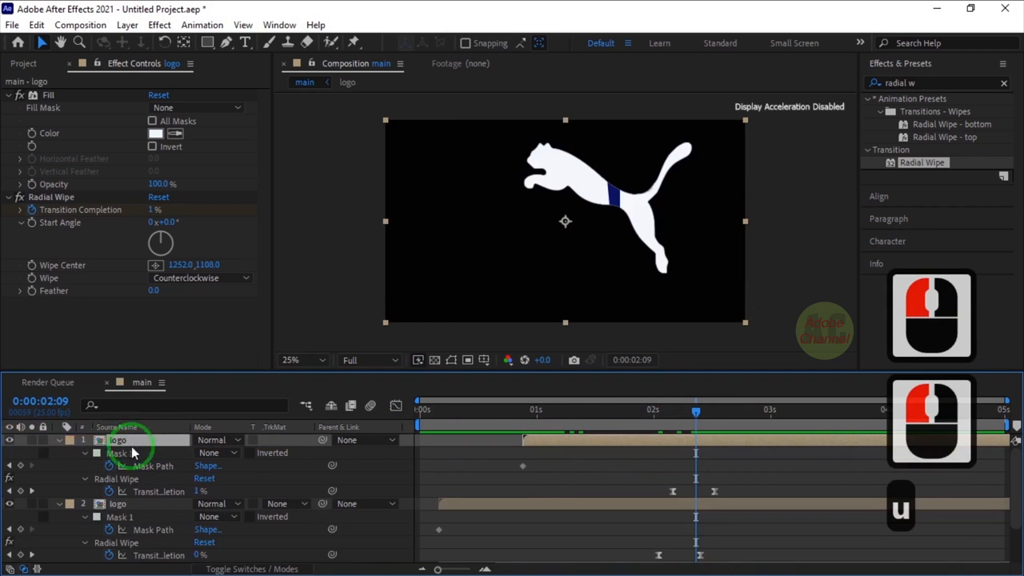
{"action": "left_click", "coordinate": [92, 518]}
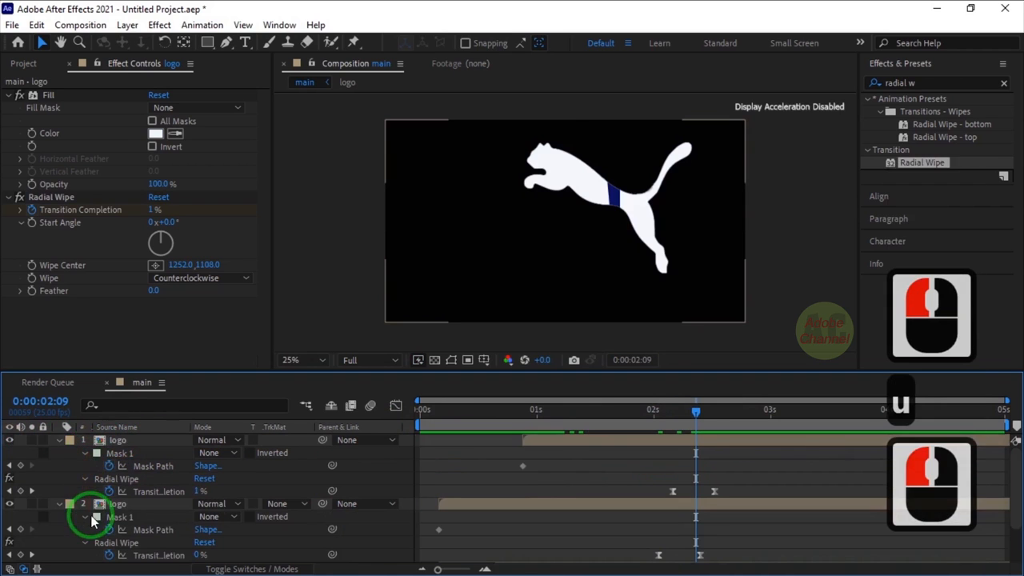
{"action": "left_click", "coordinate": [128, 441]}
{"action": "left_click", "coordinate": [162, 492]}
{"action": "left_click", "coordinate": [85, 453]}
{"action": "left_click", "coordinate": [167, 480]}
{"action": "left_click_drag", "start_coordinate": [622, 327], "coordinate": [704, 336]}
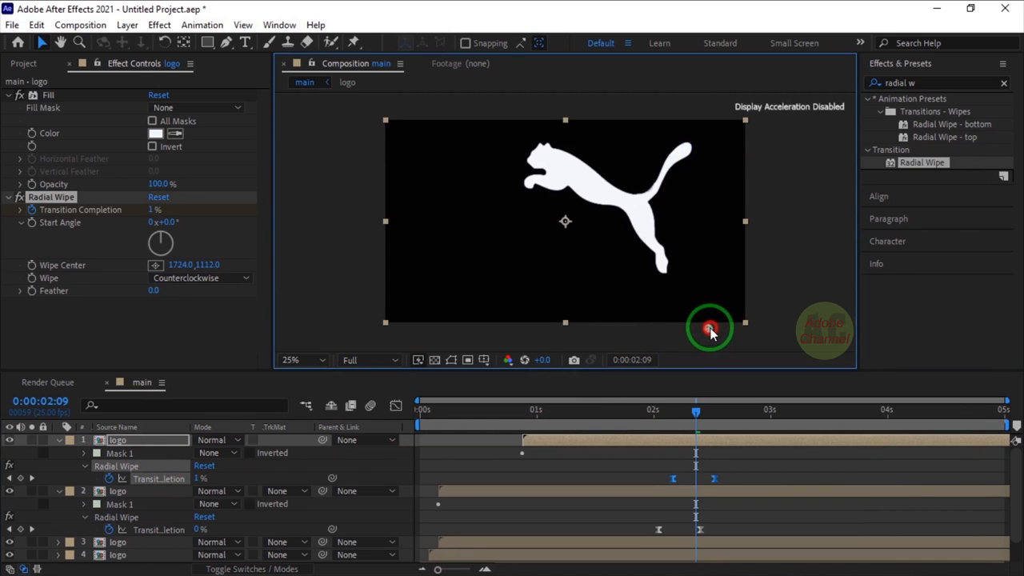
{"action": "left_click_drag", "start_coordinate": [710, 330], "coordinate": [710, 329]}
Scrub through the timeline from the start to check both radial wipe fills, and collapse the two upper logo layers.
{"action": "left_click_drag", "start_coordinate": [697, 412], "coordinate": [404, 429]}
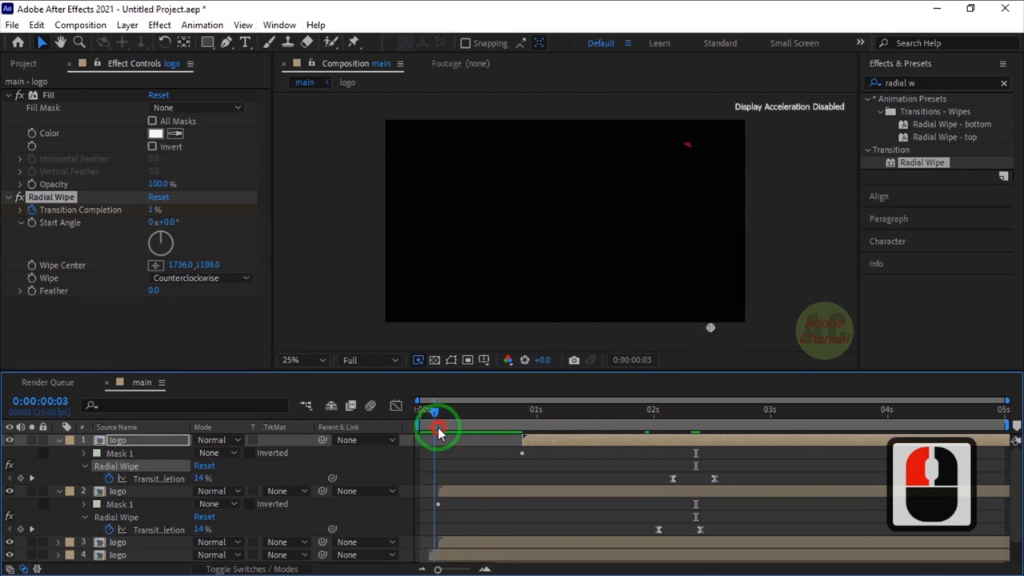
{"action": "left_click_drag", "start_coordinate": [478, 436], "coordinate": [714, 472]}
{"action": "left_click", "coordinate": [62, 442]}
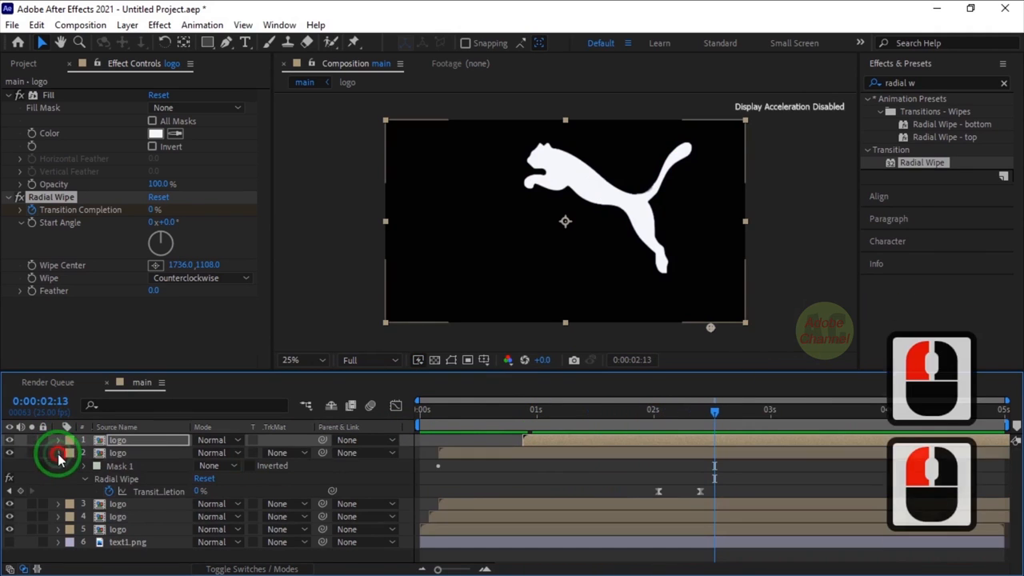
{"action": "left_click", "coordinate": [57, 453]}
Make the text1.png layer visible and add Position and Opacity keyframes to it at 0:00:02:05.
{"action": "left_click", "coordinate": [149, 503]}
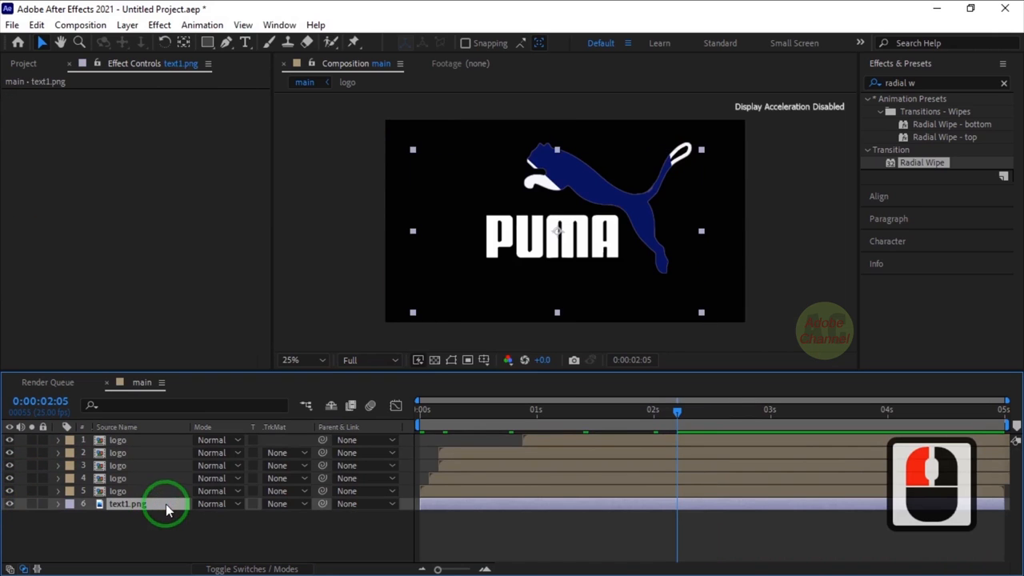
{"action": "left_click_drag", "start_coordinate": [679, 412], "coordinate": [406, 430]}
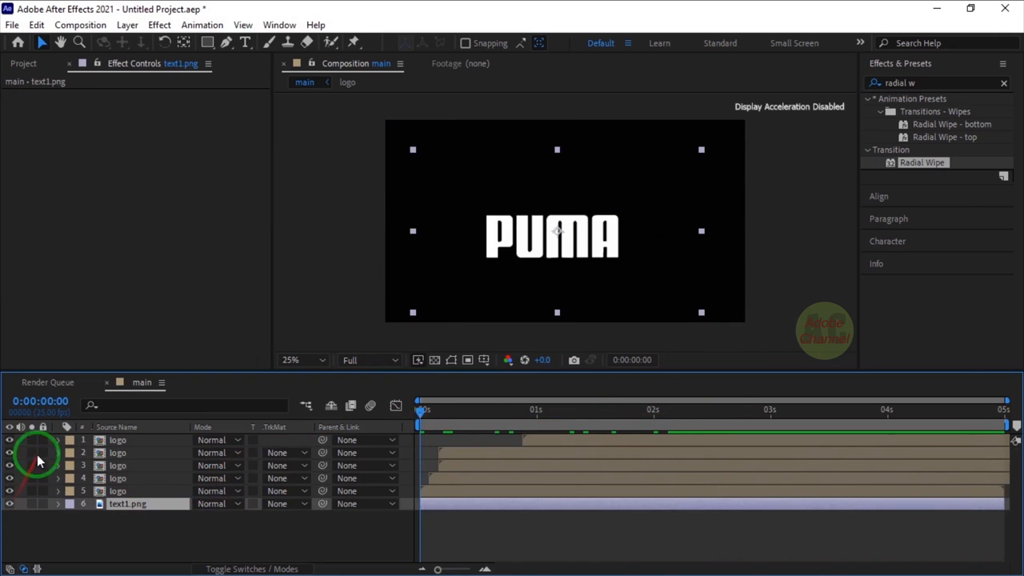
{"action": "double_click", "coordinate": [44, 408]}
{"action": "type", "text": "205"}
{"action": "key", "text": "Return"}
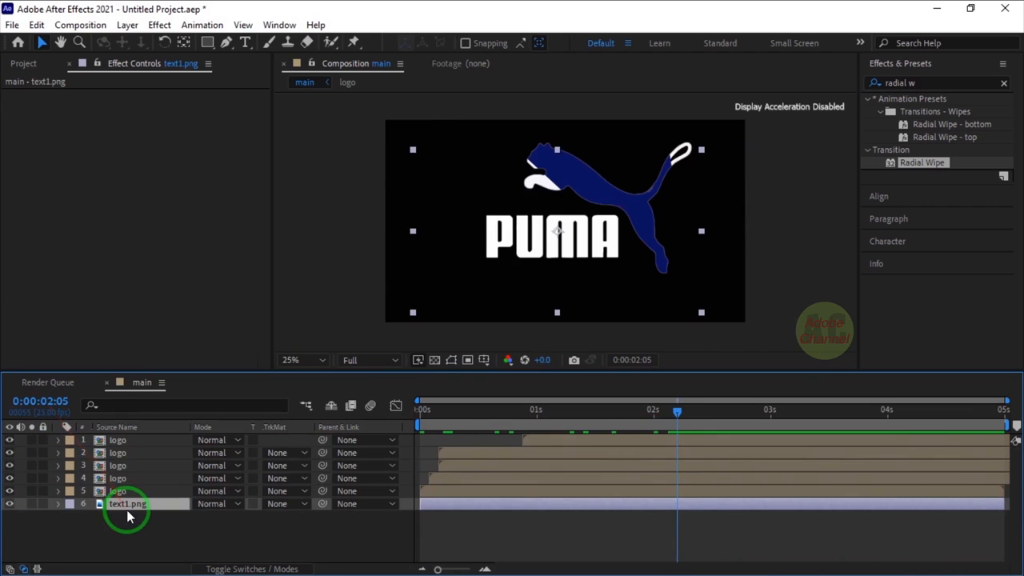
{"action": "key", "text": "shift+t"}
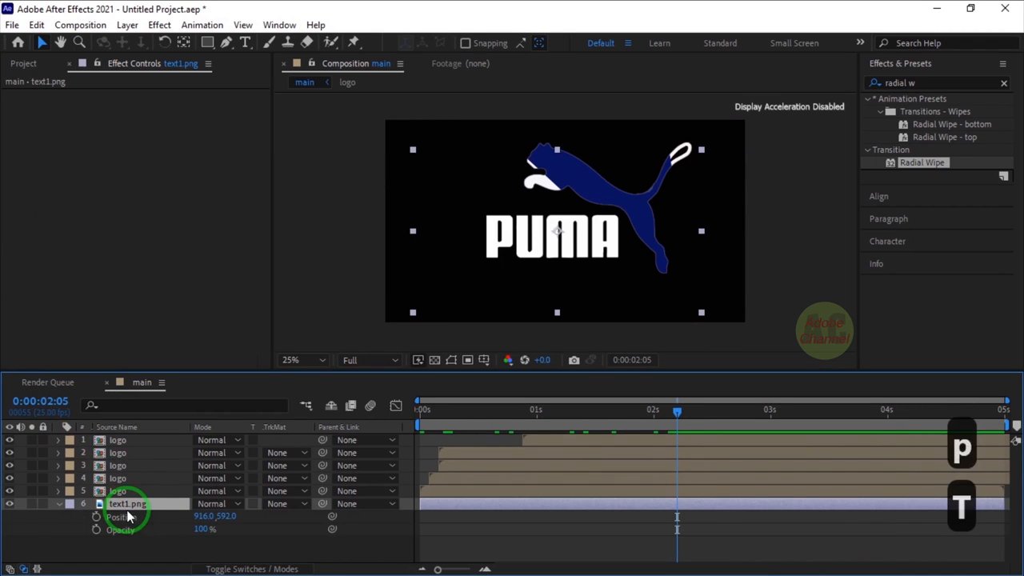
{"action": "left_click", "coordinate": [96, 516]}
{"action": "left_click", "coordinate": [96, 530]}
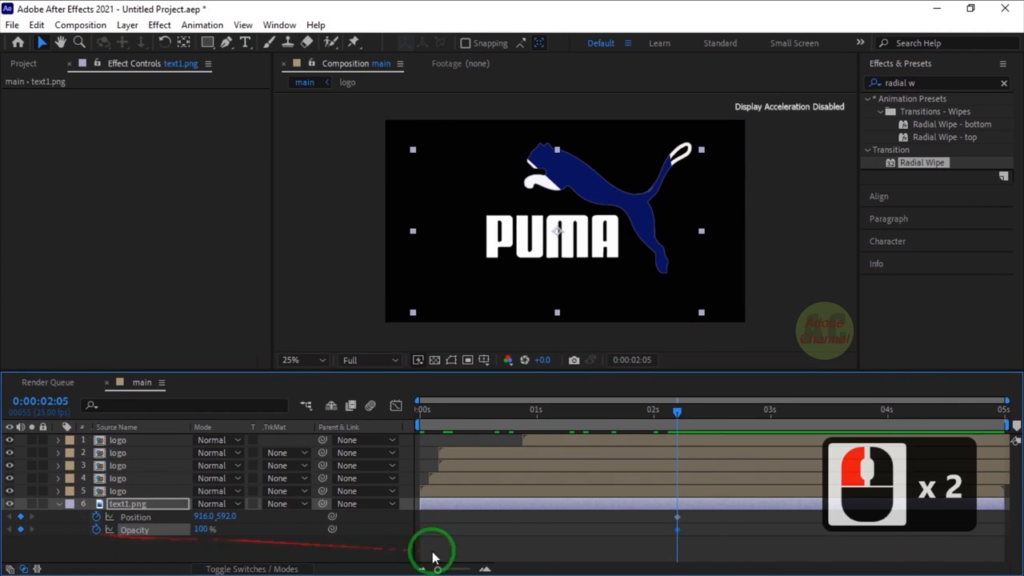
Move the Position and Opacity keyframes of text1.png to 0:00:02:15.
{"action": "double_click", "coordinate": [41, 401]}
{"action": "type", "text": "215"}
{"action": "key", "text": "Return"}
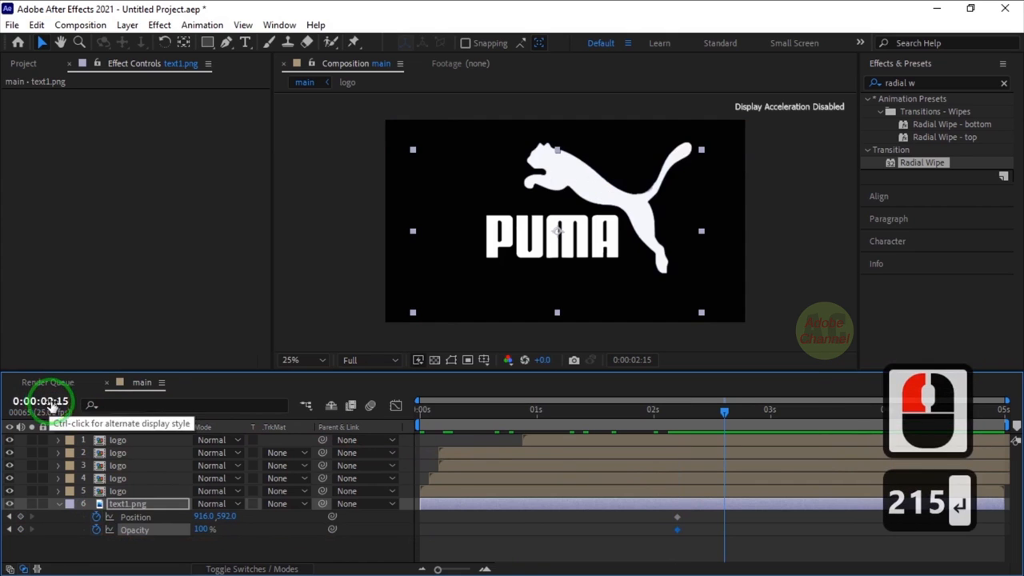
{"action": "left_click_drag", "start_coordinate": [695, 512], "coordinate": [731, 523]}
At 0:00:02:05, place the PUMA text below the frame at about 912, 1200 and set its opacity to 0%.
{"action": "type", "text": "205"}
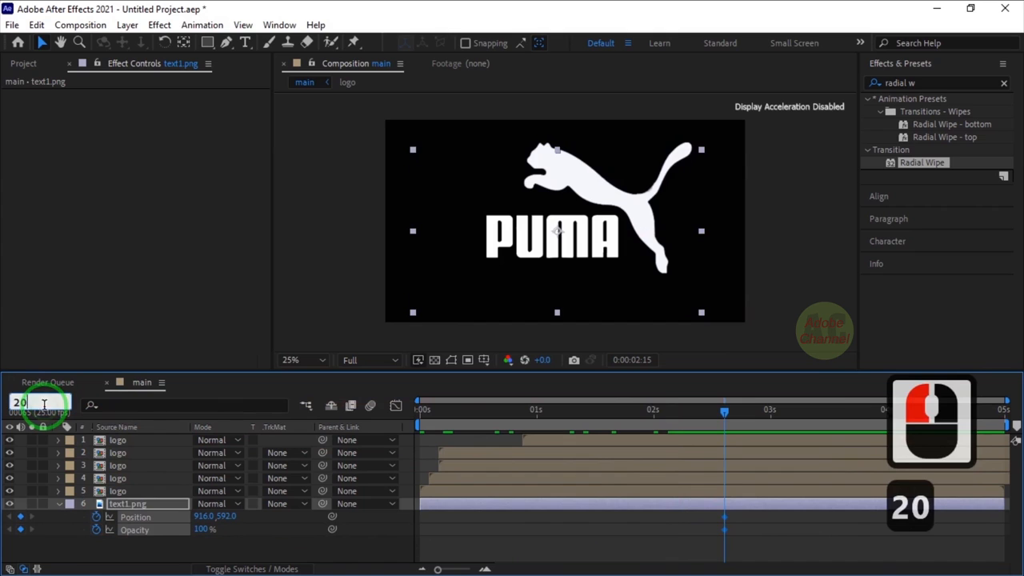
{"action": "key", "text": "Return"}
{"action": "left_click_drag", "start_coordinate": [558, 231], "coordinate": [557, 345]}
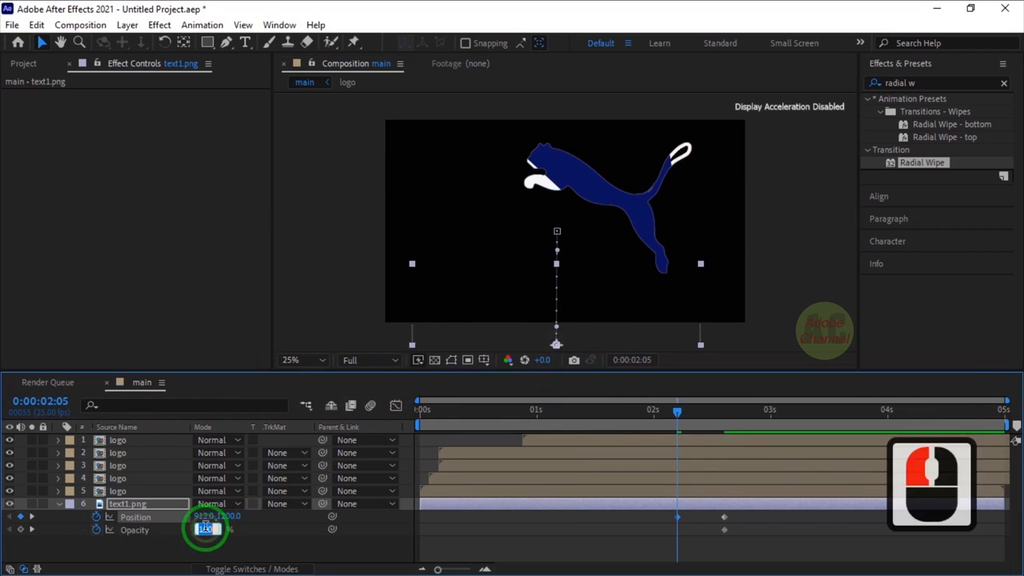
{"action": "type", "text": "0"}
{"action": "key", "text": "Return"}
Easy Ease all text1.png keyframes, shift them to start at 0:00:02:06, and put the final Opacity keyframe at 0:00:02:14.
{"action": "left_click", "coordinate": [677, 412]}
{"action": "left_click_drag", "start_coordinate": [677, 414], "coordinate": [682, 434]}
{"action": "left_click_drag", "start_coordinate": [741, 519], "coordinate": [669, 541]}
{"action": "key", "text": "F9"}
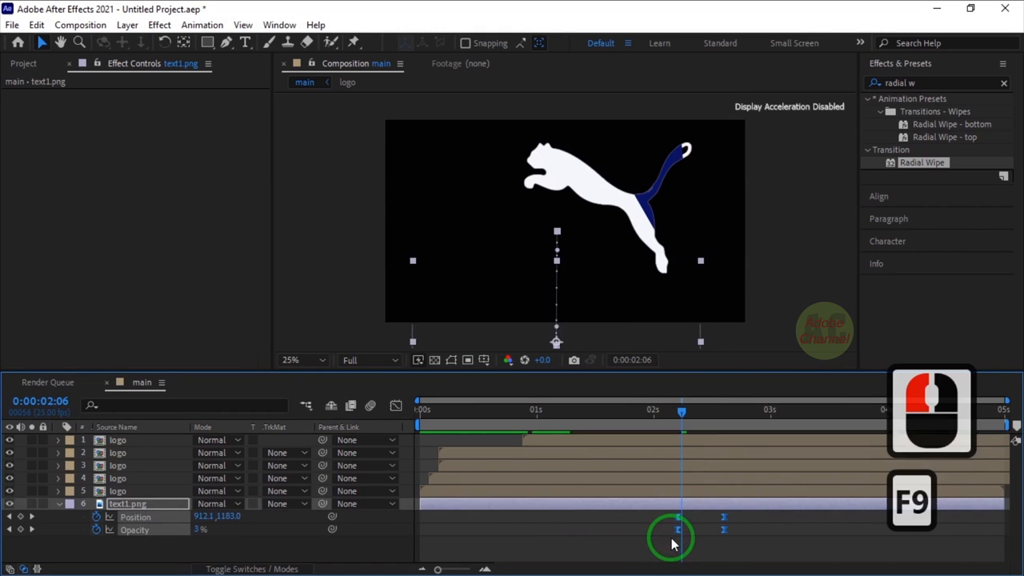
{"action": "left_click_drag", "start_coordinate": [724, 529], "coordinate": [729, 534]}
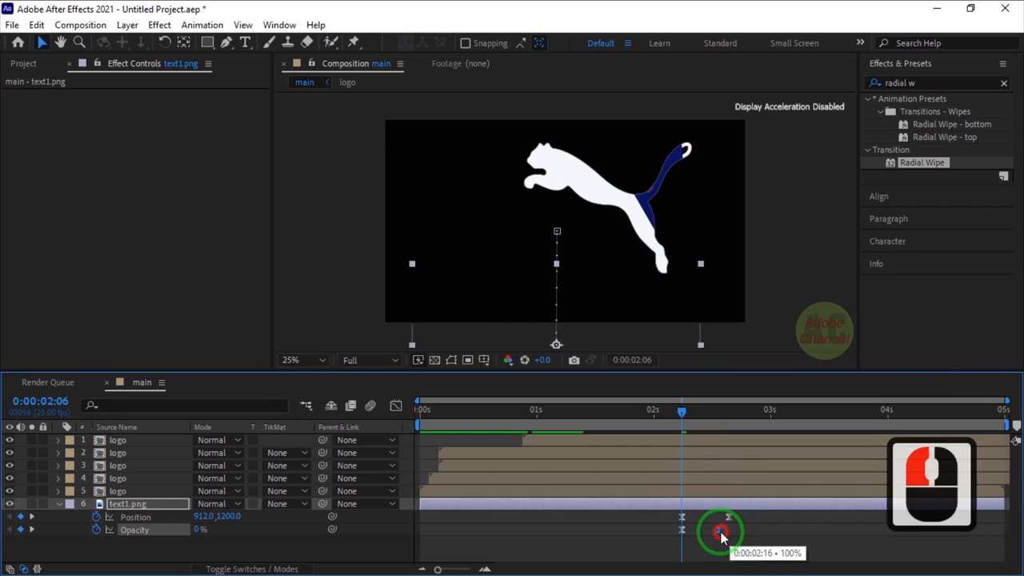
Shape the speed graph of the text's Position keyframes into a sharp early peak with a long slow-down.
{"action": "left_click_drag", "start_coordinate": [748, 518], "coordinate": [678, 520]}
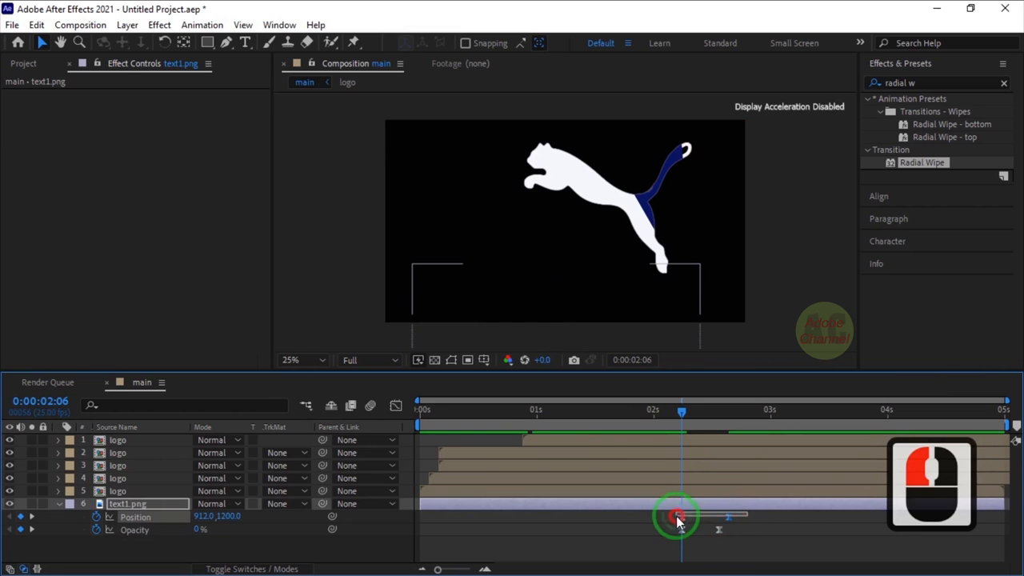
{"action": "left_click", "coordinate": [398, 406]}
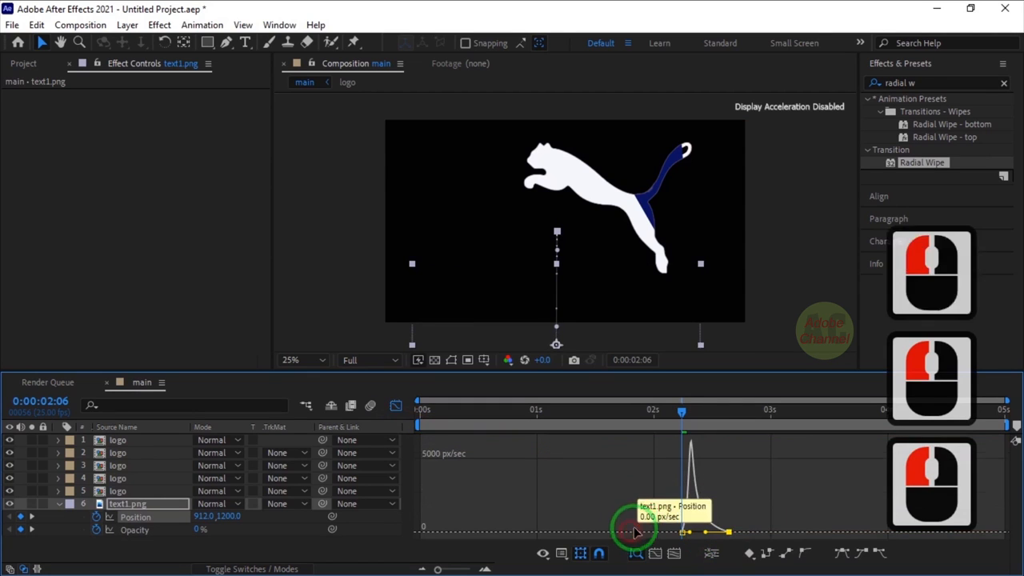
{"action": "left_click", "coordinate": [397, 407]}
Preview the text motion, shift its ending keyframes earlier to 0:00:02:14 for Position and 0:00:02:12 for Opacity, and collapse the layer.
{"action": "key", "text": "space"}
{"action": "left_click_drag", "start_coordinate": [753, 512], "coordinate": [719, 523]}
{"action": "left_click_drag", "start_coordinate": [682, 412], "coordinate": [715, 418]}
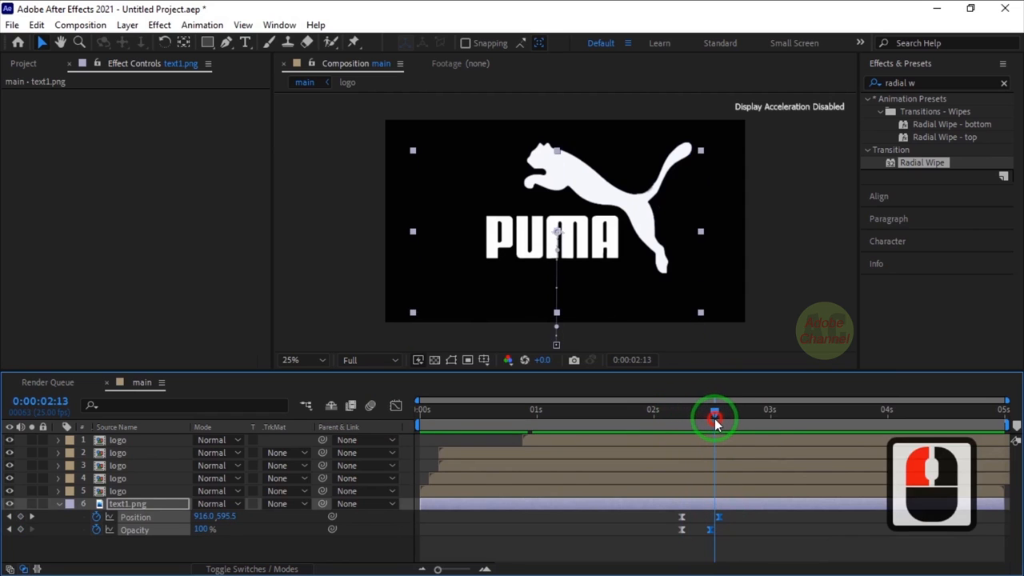
{"action": "left_click", "coordinate": [57, 504]}
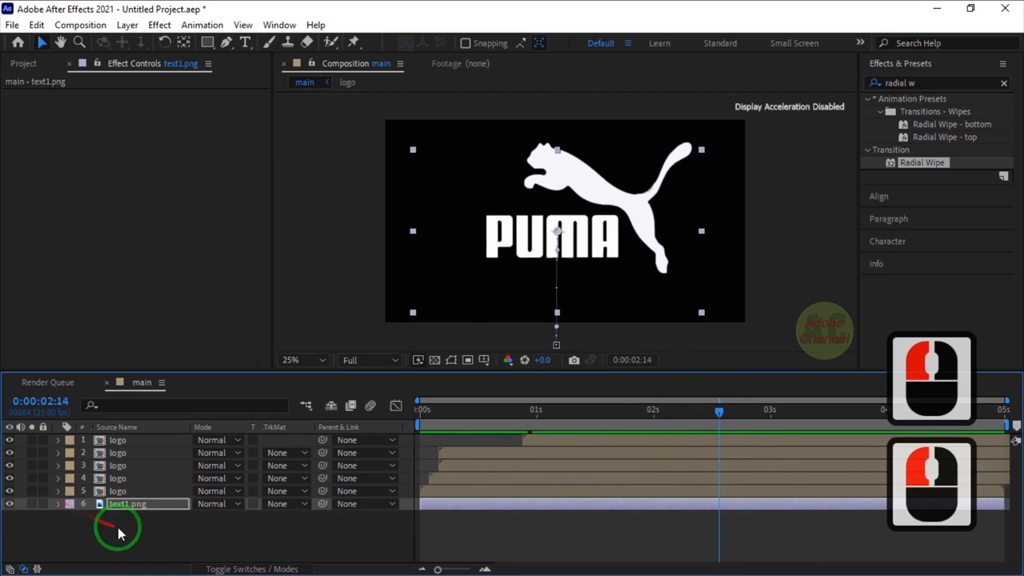
Add a null object at the top of the layer stack and parent all logo layers and text1.png to it.
{"action": "right_click", "coordinate": [144, 542]}
{"action": "mouse_move", "coordinate": [312, 355]}
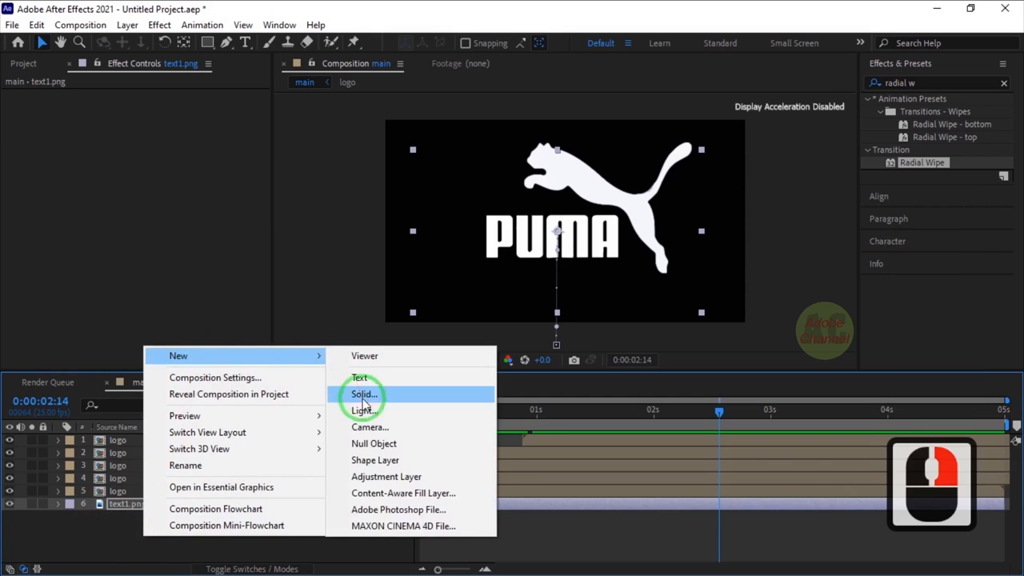
{"action": "left_click", "coordinate": [369, 445]}
{"action": "left_click_drag", "start_coordinate": [144, 490], "coordinate": [146, 438]}
{"action": "left_click", "coordinate": [128, 454]}
{"action": "left_click", "coordinate": [121, 519], "text": "shift"}
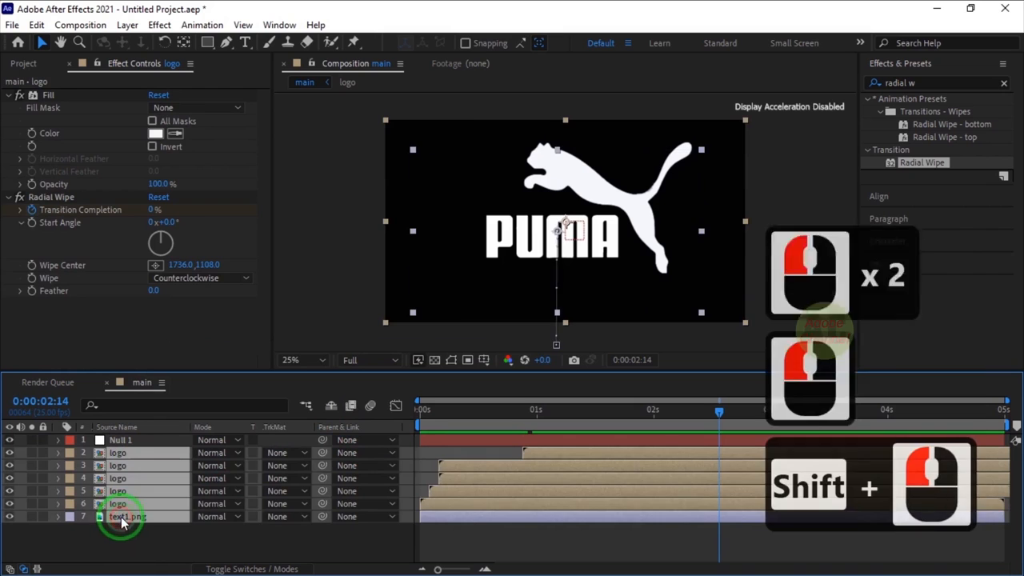
{"action": "left_click_drag", "start_coordinate": [322, 516], "coordinate": [131, 443]}
Add a Scale keyframe of 120% to the null object at 0:00:02:02.
{"action": "left_click", "coordinate": [176, 442]}
{"action": "left_click_drag", "start_coordinate": [719, 411], "coordinate": [662, 410]}
{"action": "key", "text": "s"}
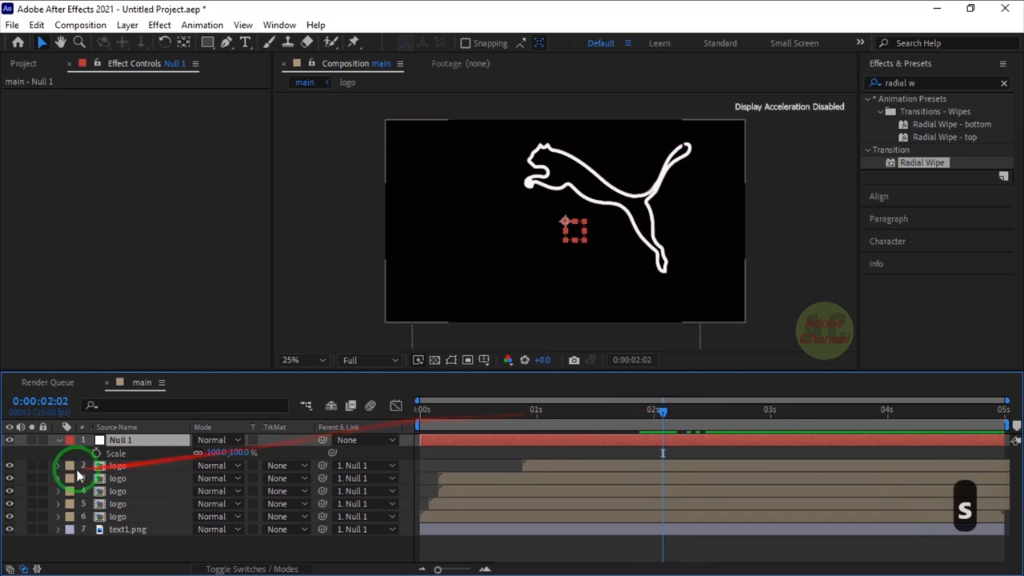
{"action": "left_click", "coordinate": [96, 454]}
{"action": "left_click", "coordinate": [214, 453]}
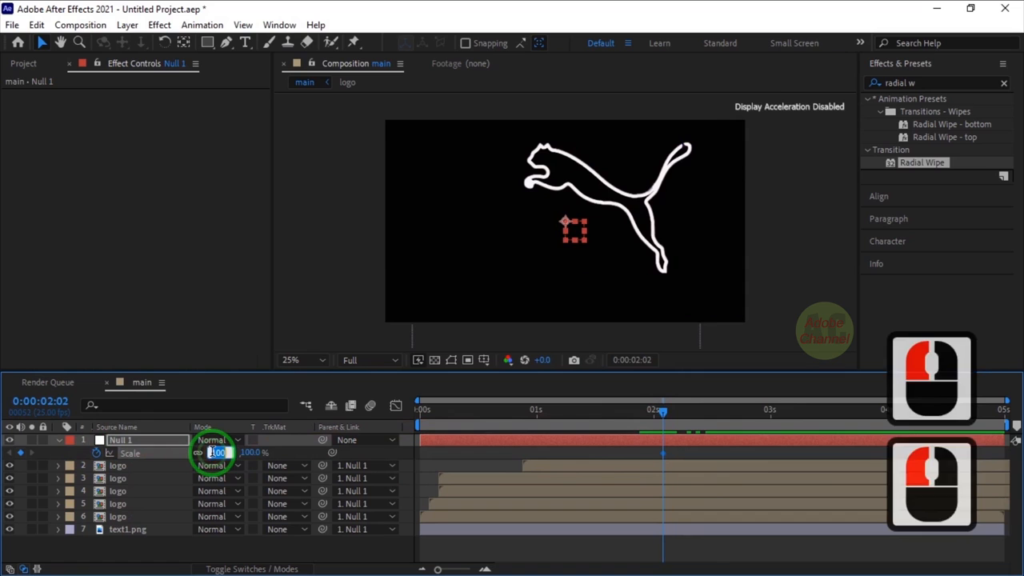
{"action": "type", "text": "120"}
{"action": "key", "text": "Return"}
{"action": "left_click", "coordinate": [47, 461]}
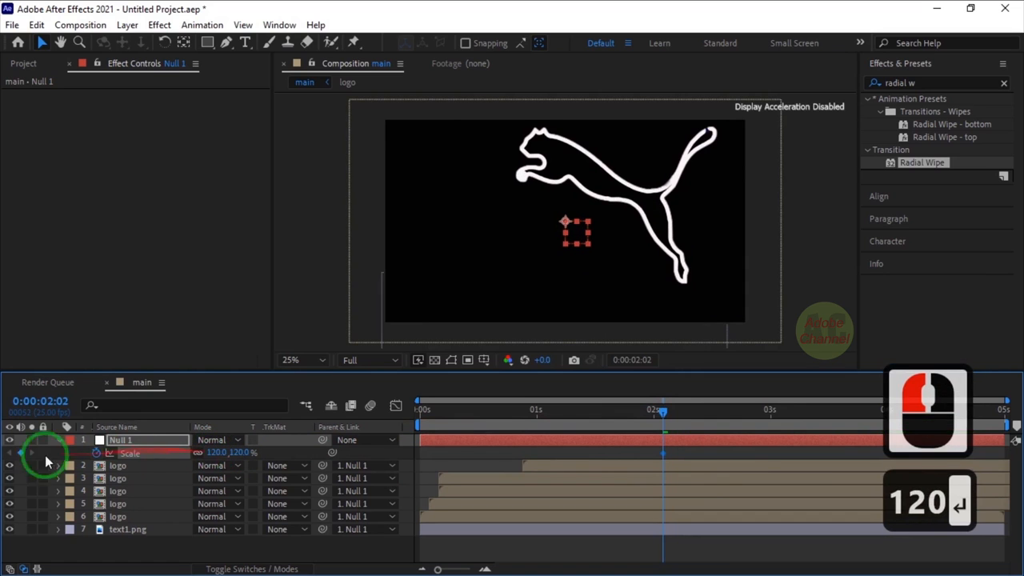
Set the null object's Scale to 100% at 0:00:02:12.
{"action": "left_click", "coordinate": [46, 402]}
{"action": "type", "text": "2:12"}
{"action": "key", "text": "Return"}
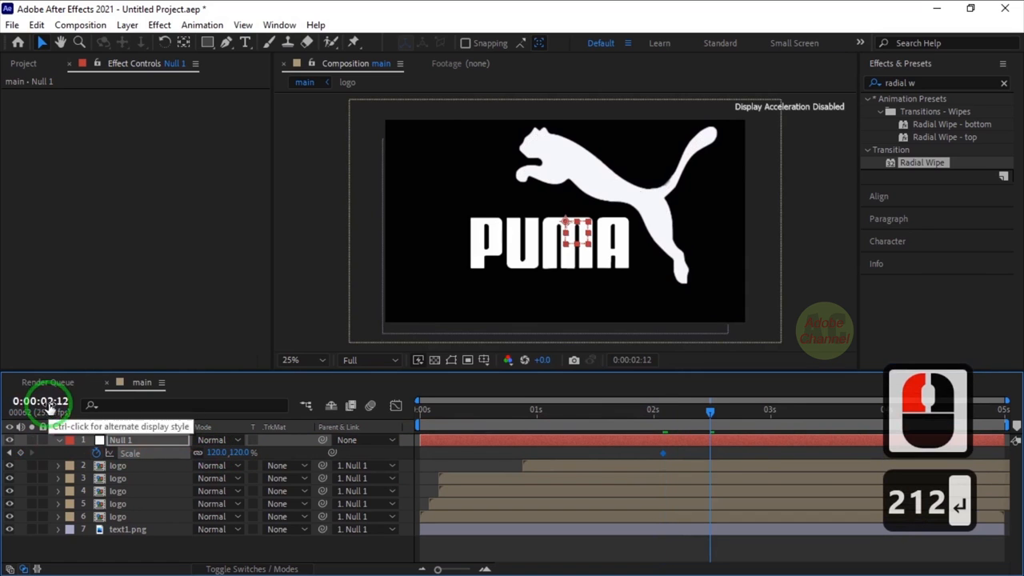
{"action": "left_click", "coordinate": [214, 452]}
{"action": "type", "text": "100"}
{"action": "key", "text": "Return"}
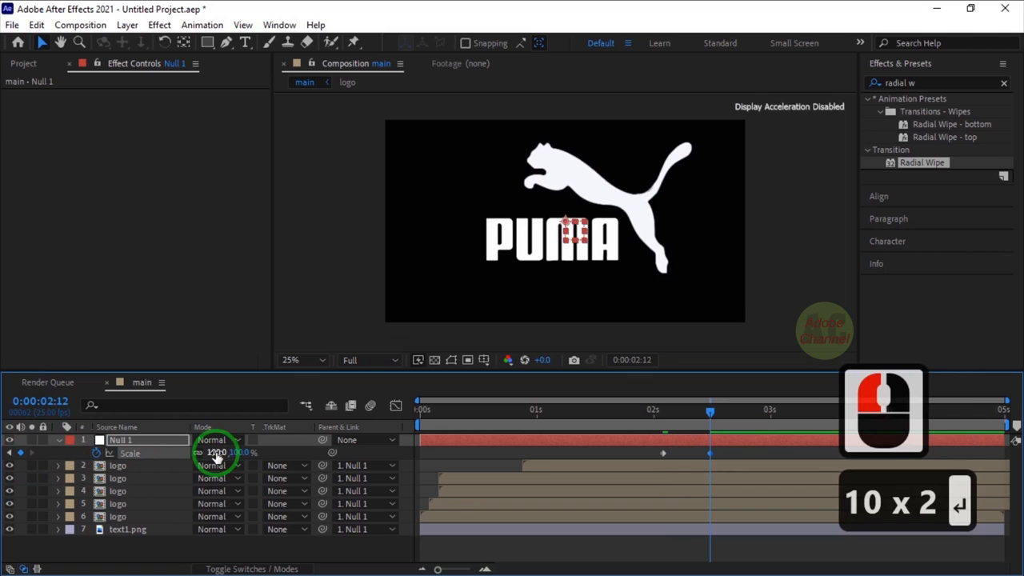
Easy Ease the null's Scale keyframes, shape their speed graph into a sharp early peak, and collapse the layer.
{"action": "left_click_drag", "start_coordinate": [726, 454], "coordinate": [657, 457]}
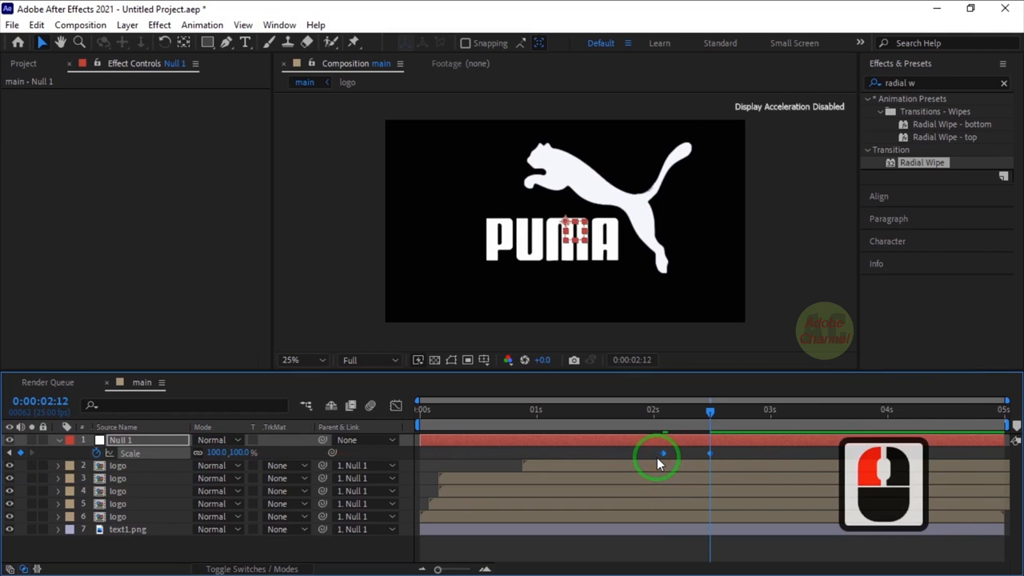
{"action": "key", "text": "F9"}
{"action": "left_click", "coordinate": [395, 406]}
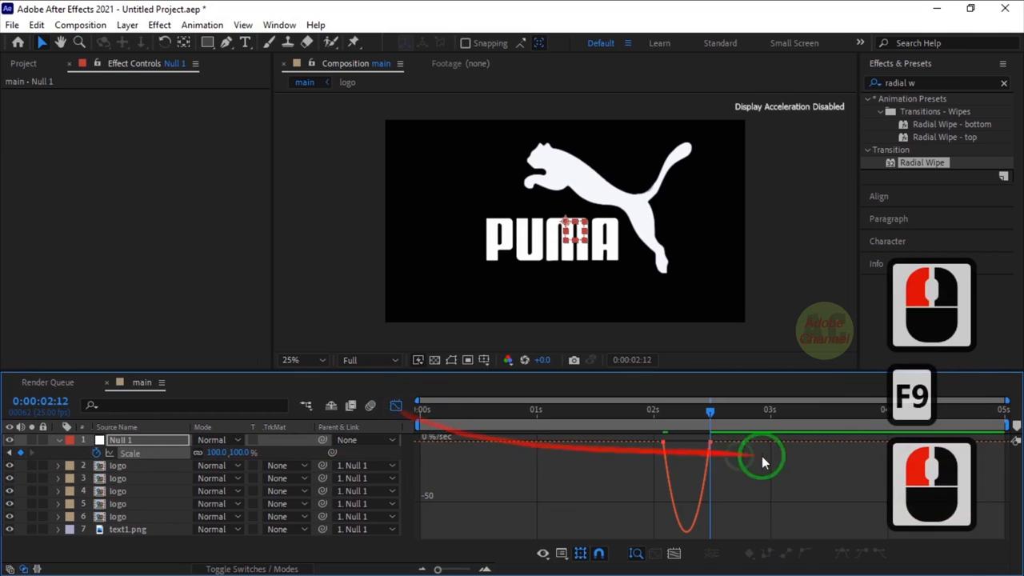
{"action": "left_click", "coordinate": [705, 442]}
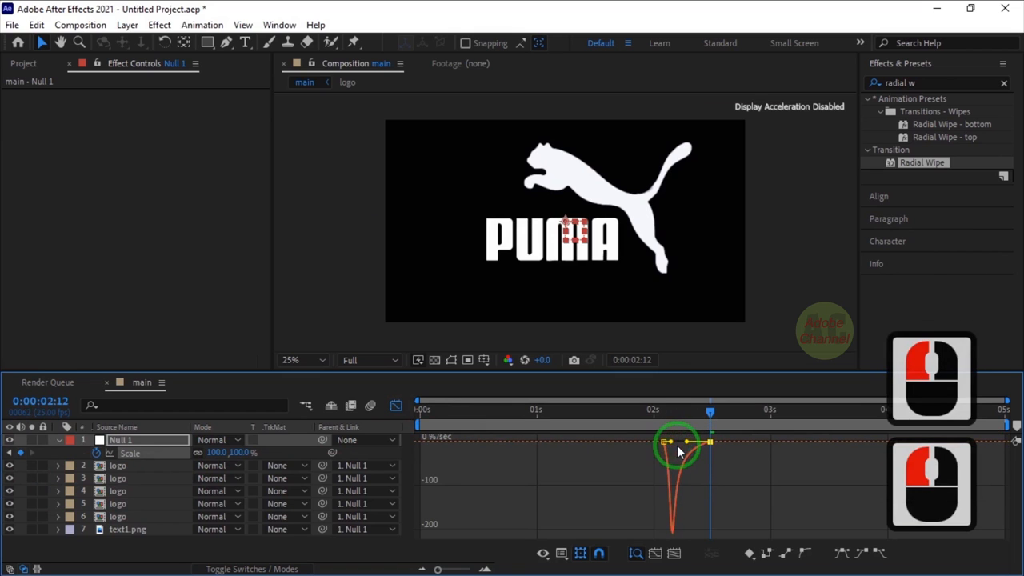
{"action": "left_click", "coordinate": [396, 405]}
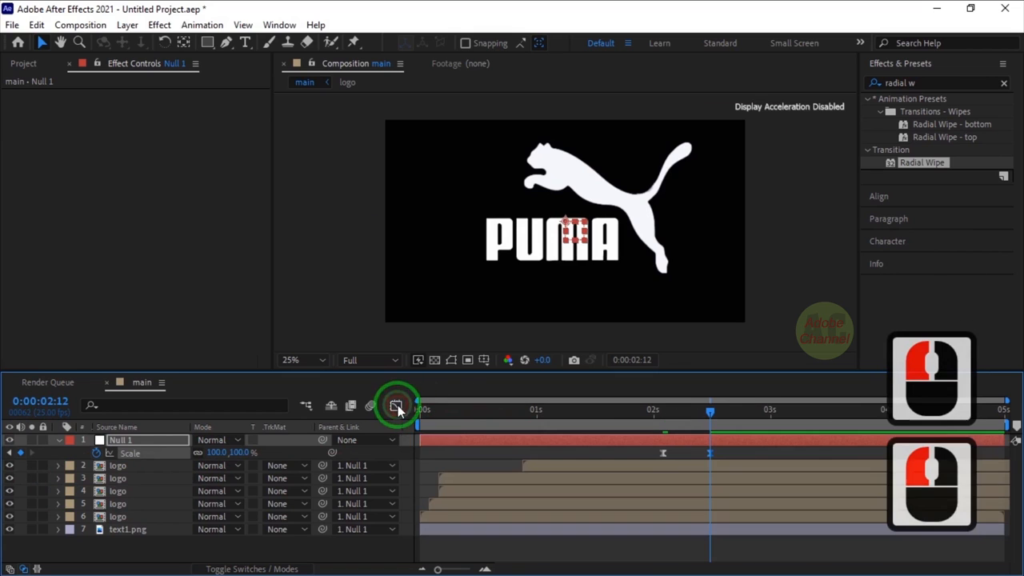
{"action": "left_click", "coordinate": [58, 441]}
Create a 1920 x 1080 pinkish-red solid named bg and place it beneath all other layers.
{"action": "left_click", "coordinate": [135, 517]}
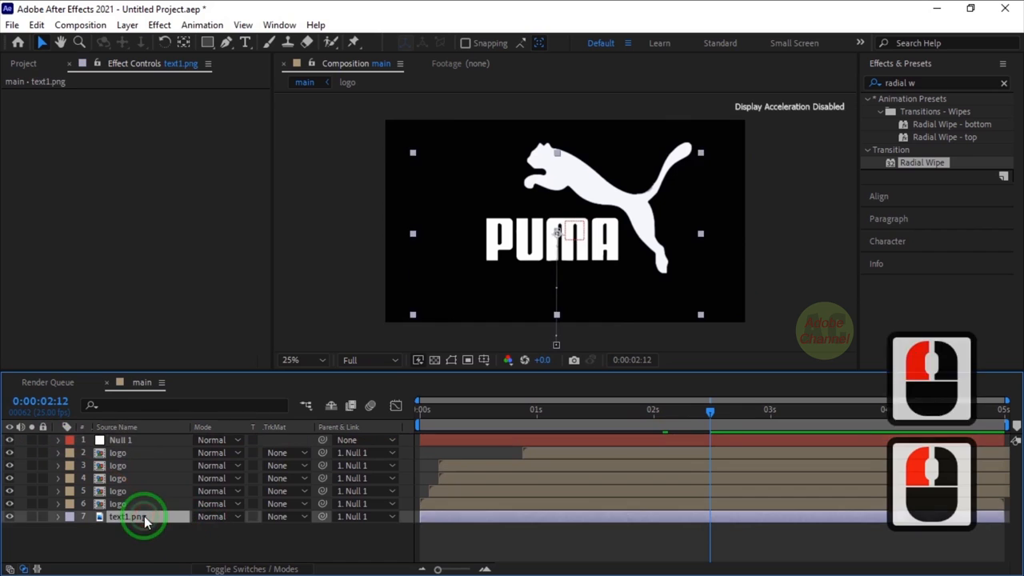
{"action": "right_click", "coordinate": [157, 545]}
{"action": "left_click", "coordinate": [312, 366]}
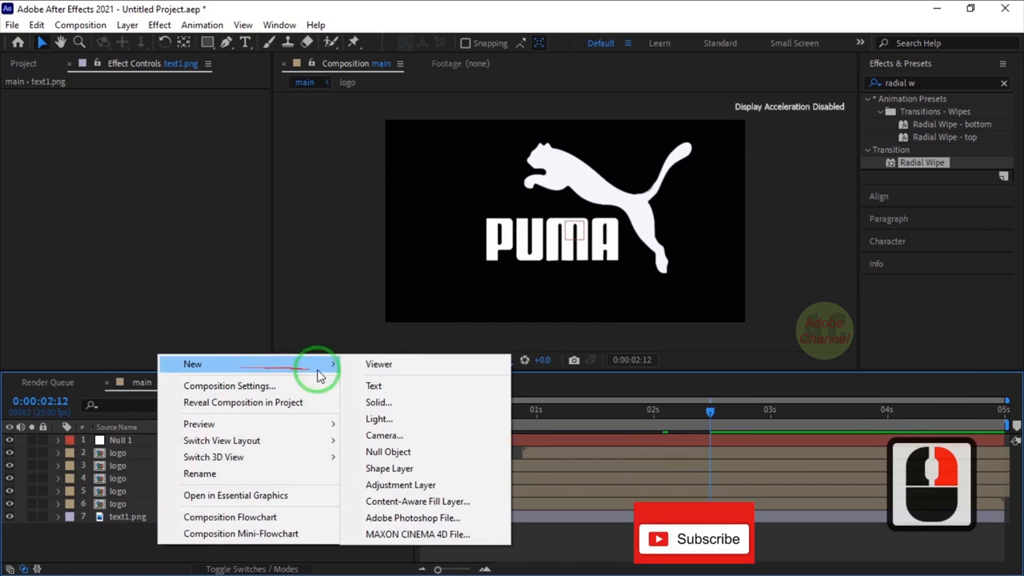
{"action": "left_click", "coordinate": [376, 406]}
{"action": "type", "text": "bg"}
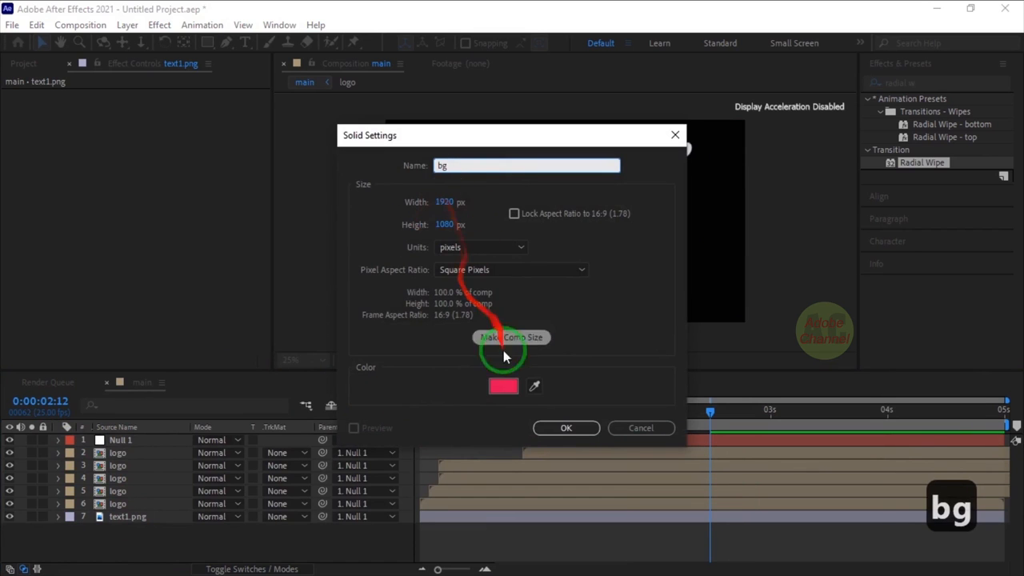
{"action": "left_click", "coordinate": [567, 428]}
{"action": "left_click_drag", "start_coordinate": [144, 437], "coordinate": [126, 538]}
Pre-compose the null, all logo layers and text1.png into a new composition named logo anim, leaving bg out.
{"action": "left_click", "coordinate": [129, 516]}
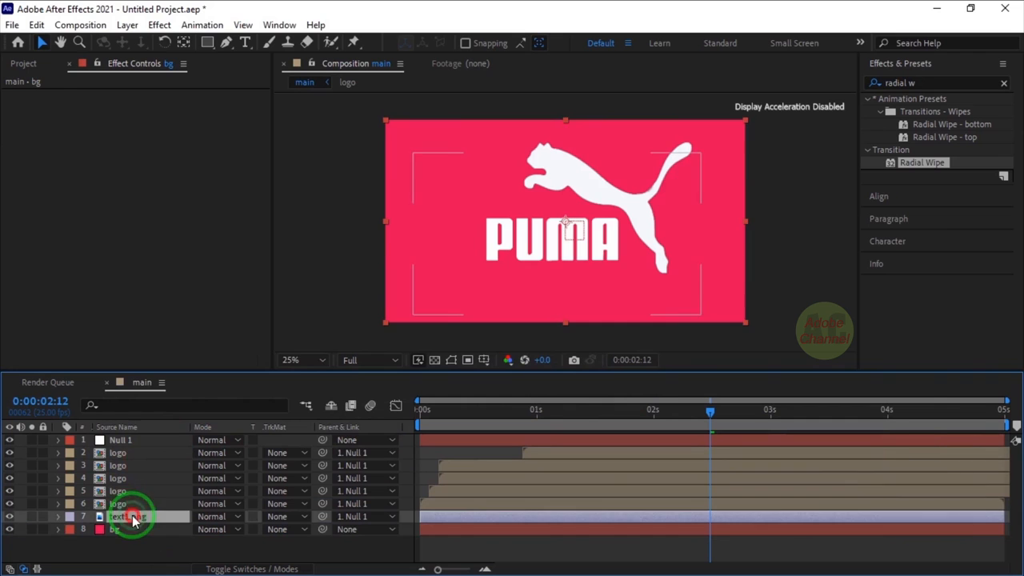
{"action": "left_click", "coordinate": [132, 441], "text": "shift"}
{"action": "right_click", "coordinate": [138, 453]}
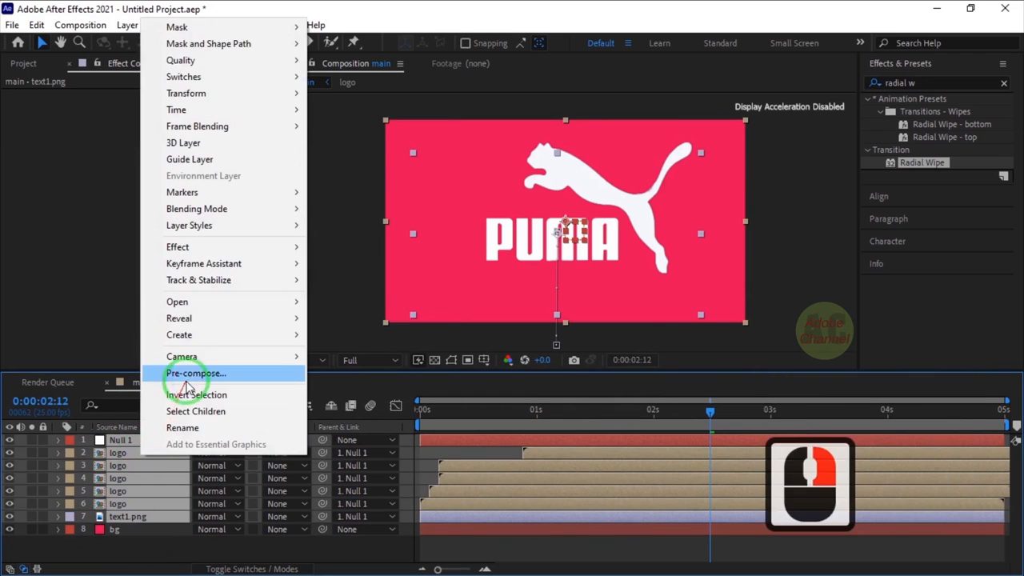
{"action": "left_click", "coordinate": [195, 375]}
{"action": "type", "text": "log"}
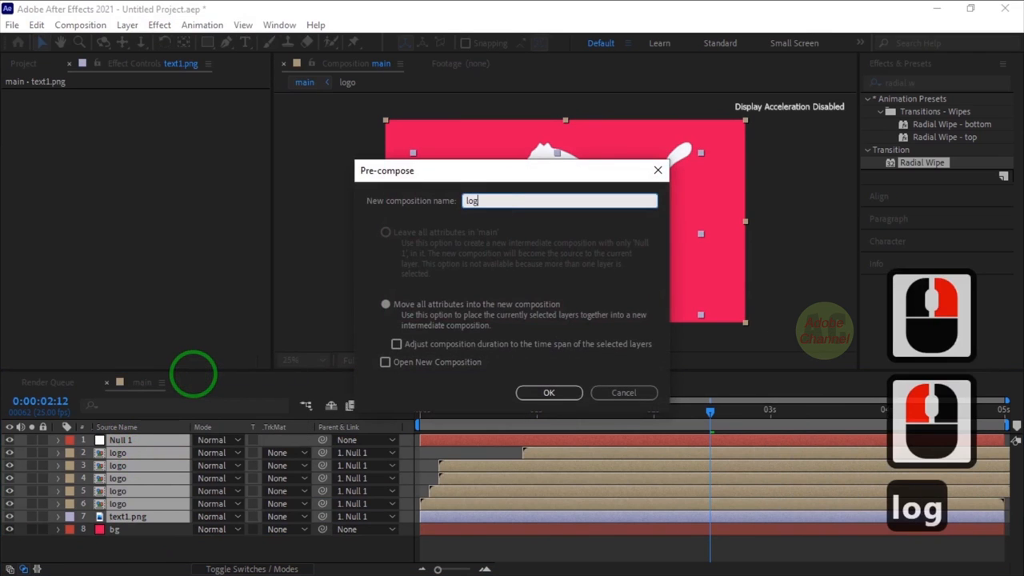
{"action": "type", "text": "o anim"}
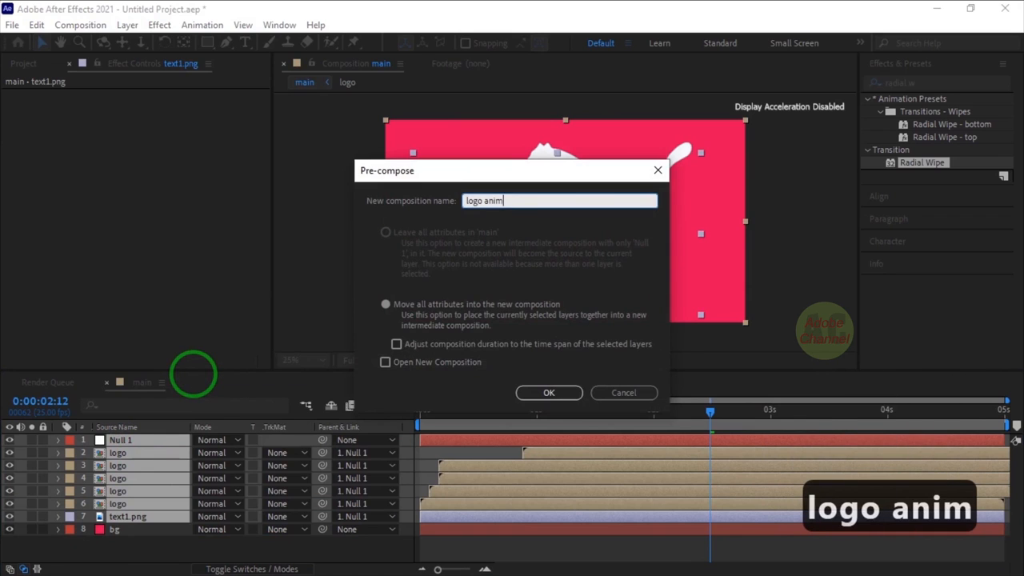
{"action": "key", "text": "Return"}
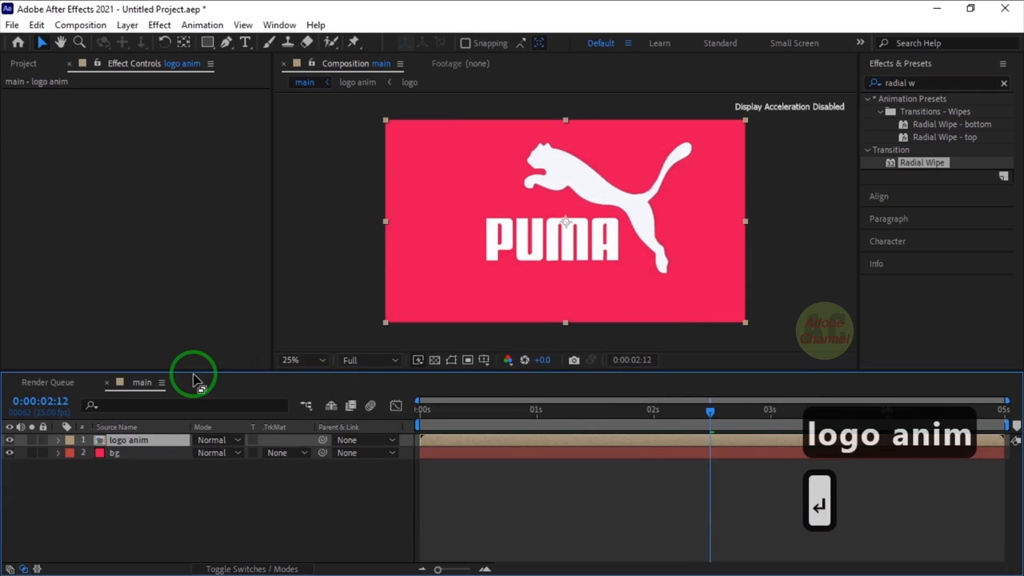
Duplicate the logo anim layer and apply the Fill effect to the lower copy.
{"action": "left_click", "coordinate": [144, 440]}
{"action": "key", "text": "ctrl+d"}
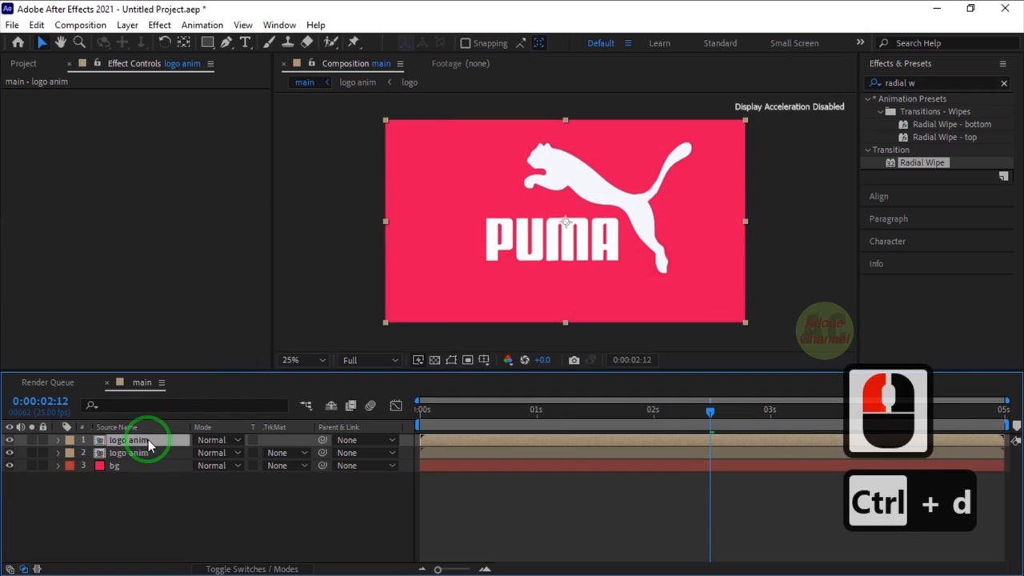
{"action": "left_click", "coordinate": [158, 453]}
{"action": "double_click", "coordinate": [880, 84]}
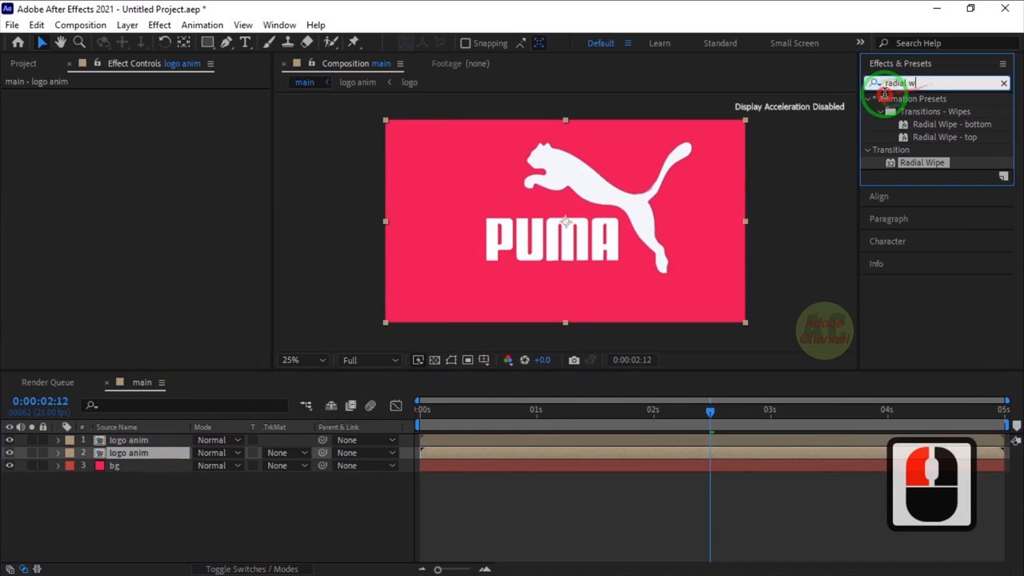
{"action": "type", "text": "fill"}
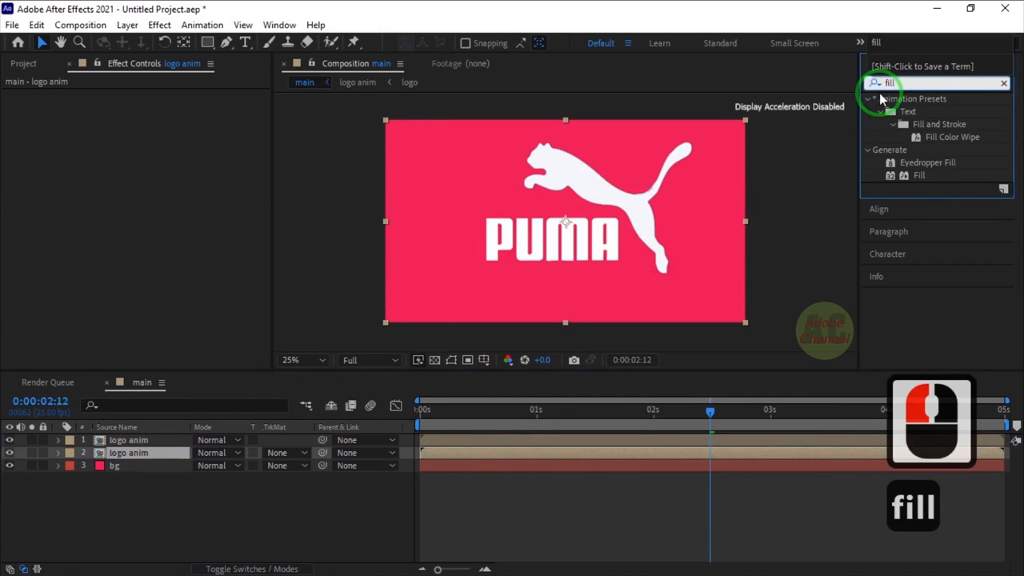
{"action": "left_click_drag", "start_coordinate": [920, 180], "coordinate": [142, 452]}
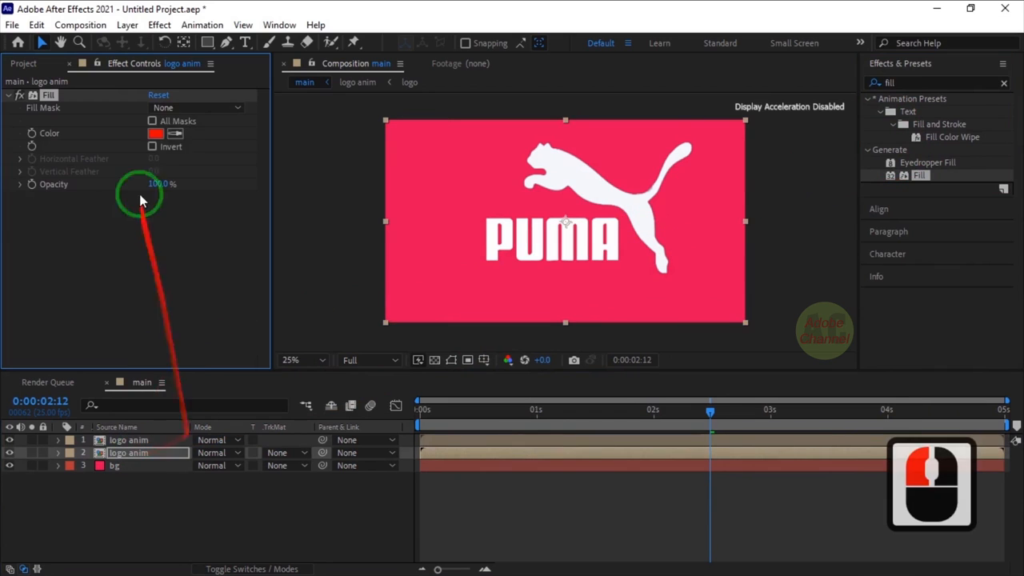
Set the Fill effect's color on the lower logo anim copy to black.
{"action": "left_click", "coordinate": [156, 134]}
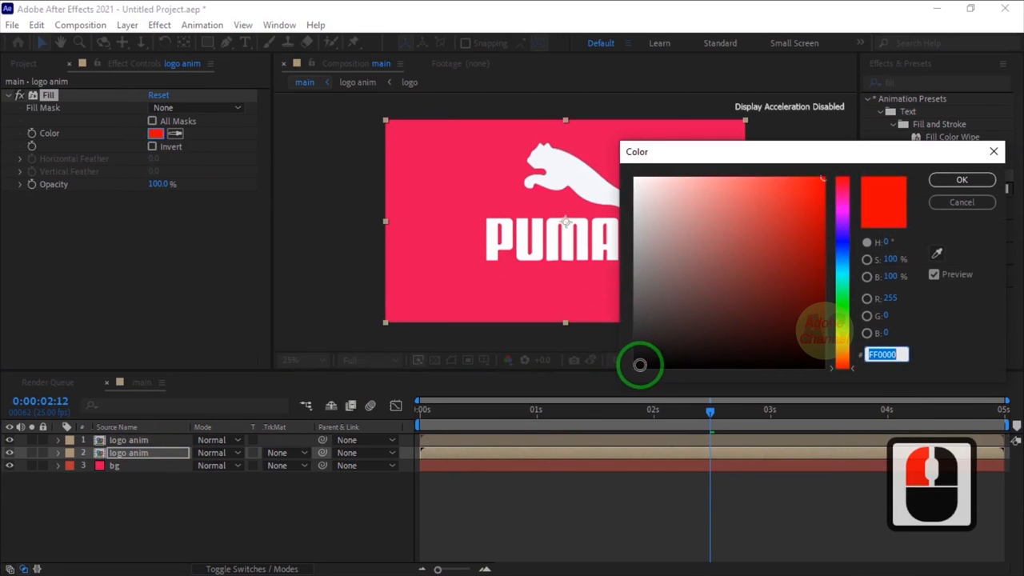
{"action": "left_click", "coordinate": [640, 364]}
{"action": "left_click", "coordinate": [961, 180]}
Find the CC Radial Fast Blur effect and apply it to the lower logo anim copy.
{"action": "left_click", "coordinate": [910, 85]}
{"action": "double_click", "coordinate": [910, 85]}
{"action": "type", "text": "cc r"}
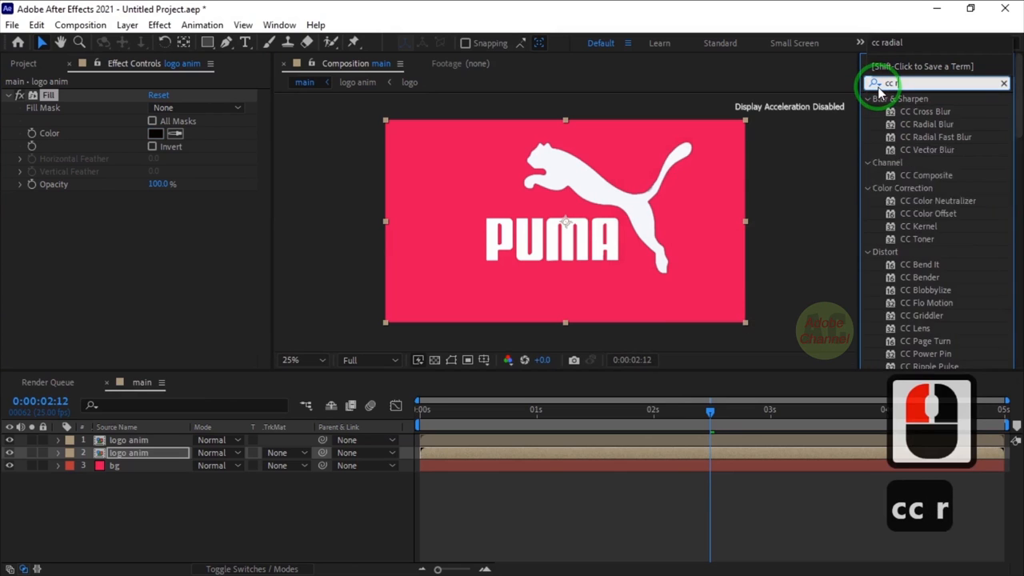
{"action": "type", "text": "adial"}
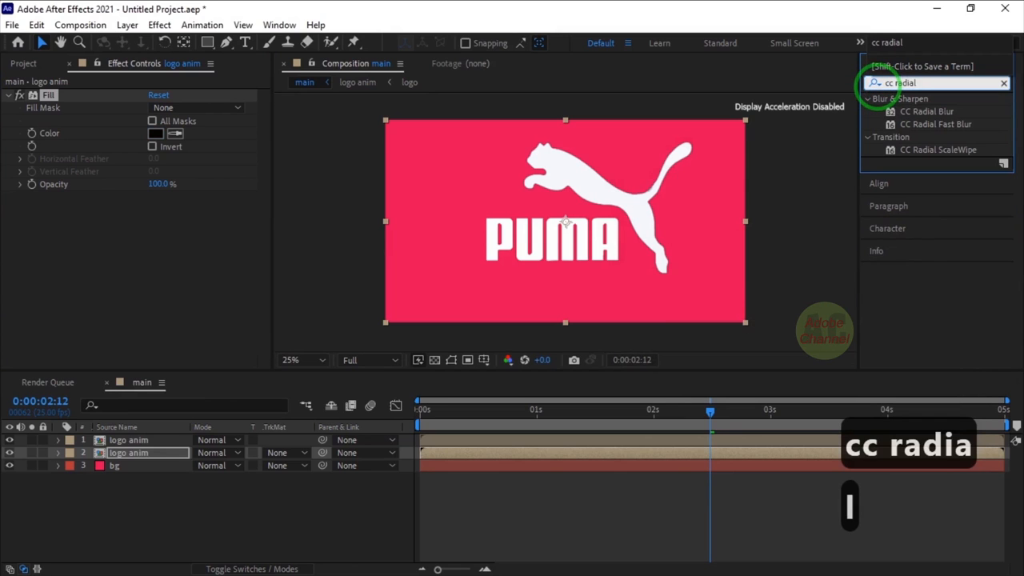
{"action": "type", "text": " f"}
{"action": "left_click", "coordinate": [951, 112]}
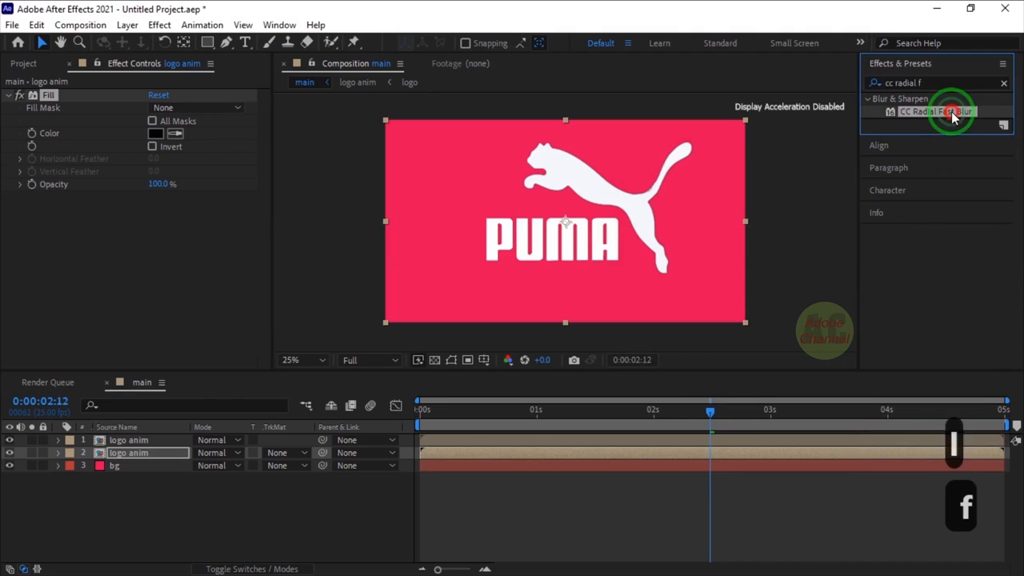
{"action": "left_click_drag", "start_coordinate": [298, 354], "coordinate": [171, 453]}
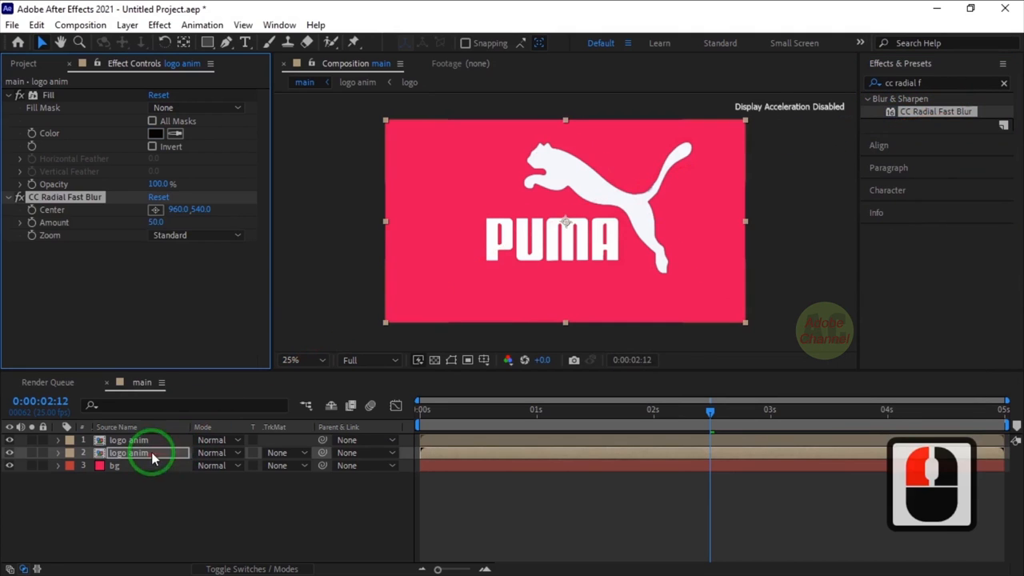
Place the radial blur's center just above the frame at about 628, -64 and set its Amount to 90.
{"action": "left_click", "coordinate": [155, 209]}
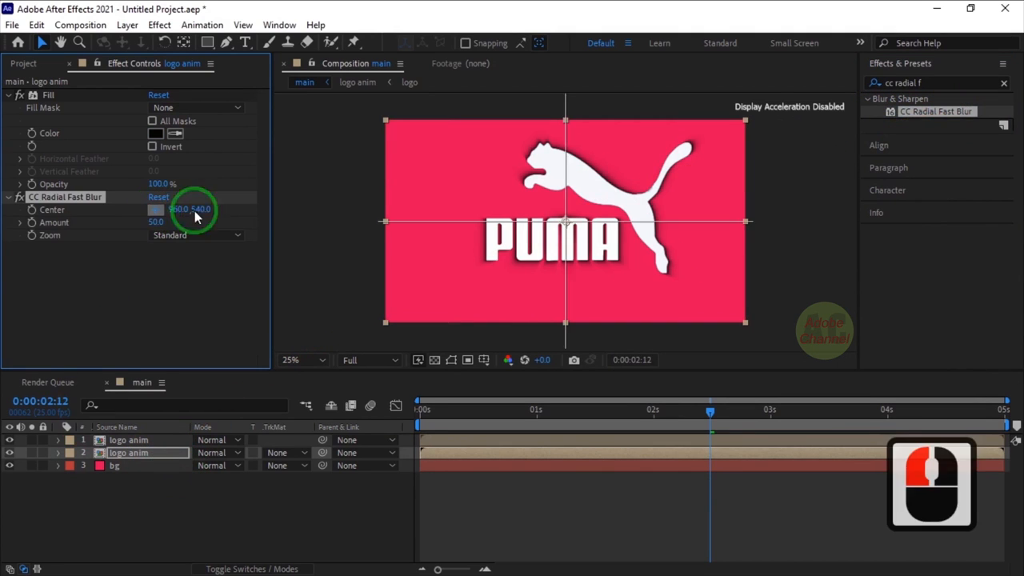
{"action": "left_click", "coordinate": [503, 107]}
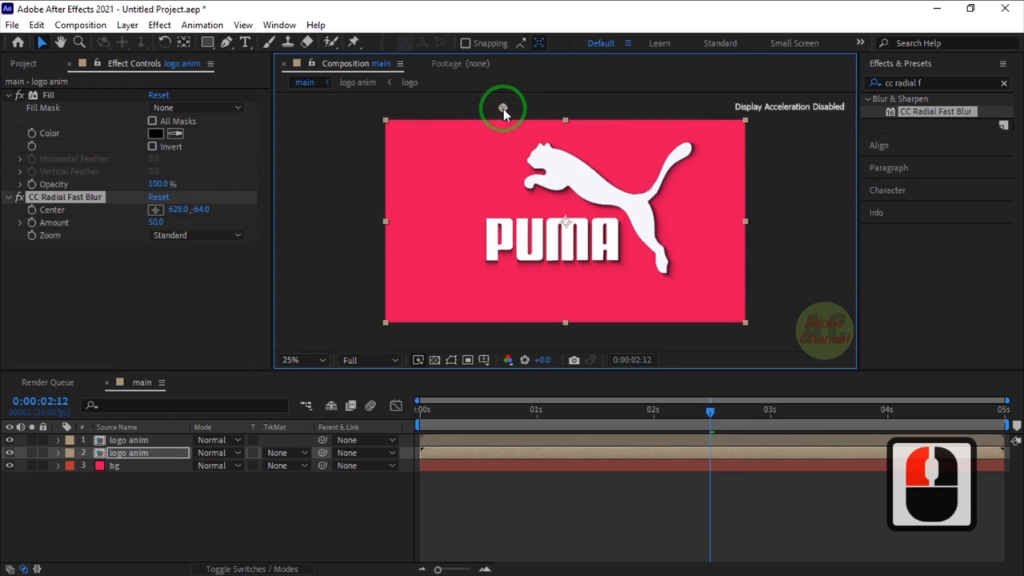
{"action": "type", "text": "90"}
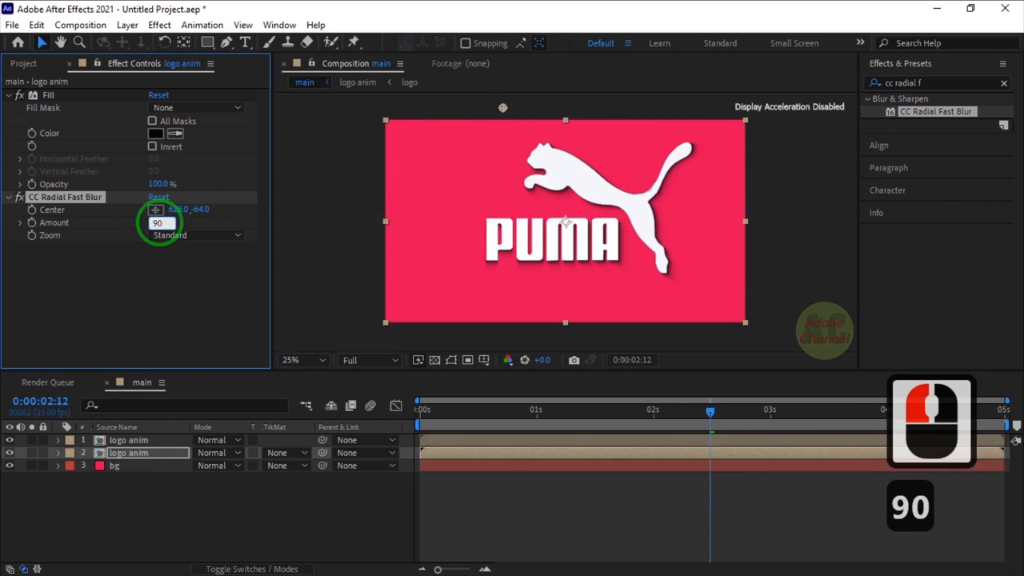
{"action": "key", "text": "Return"}
Set the lower logo anim copy's Opacity to 70% and collapse the layer.
{"action": "left_click", "coordinate": [156, 452]}
{"action": "key", "text": "t"}
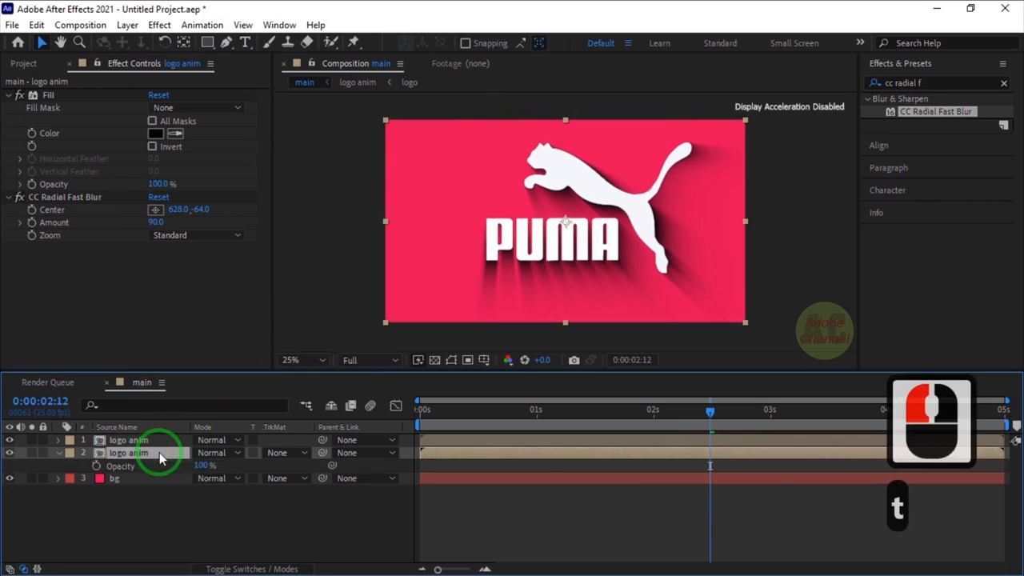
{"action": "left_click", "coordinate": [201, 465]}
{"action": "type", "text": "70"}
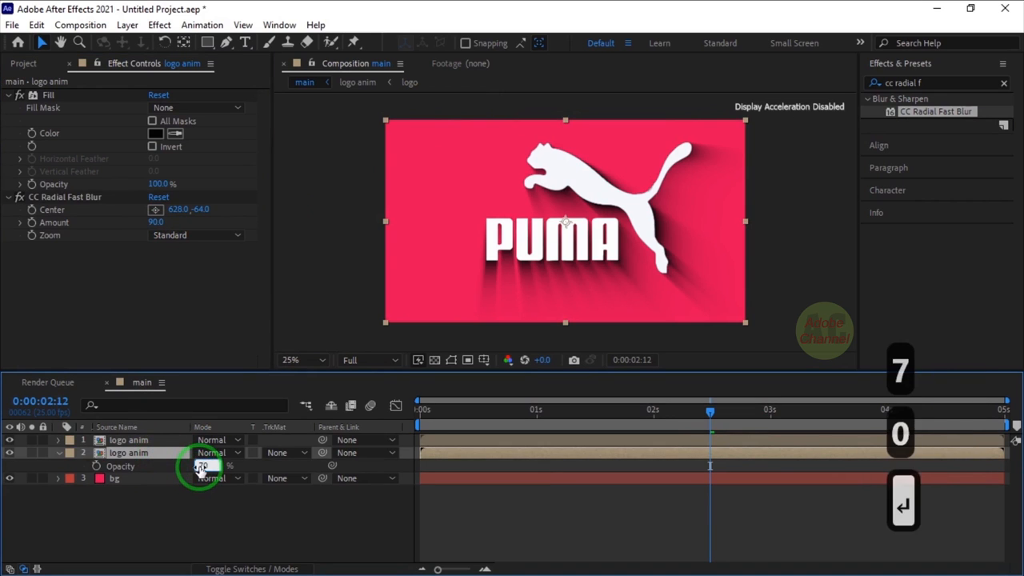
{"action": "key", "text": "Return"}
{"action": "left_click", "coordinate": [58, 454]}
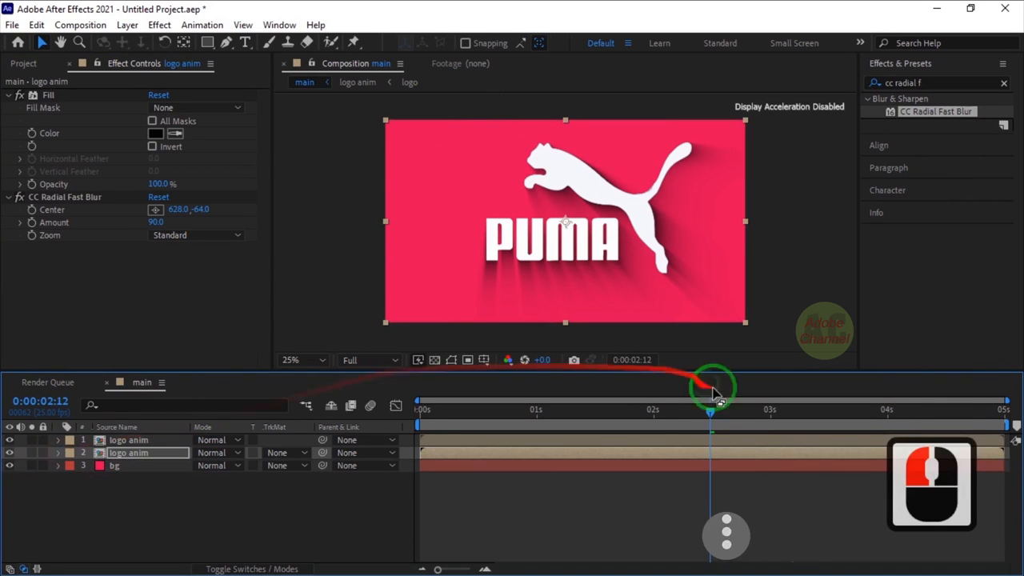
Return to the start of the main composition and preview the logo animation with its long shadow.
{"action": "left_click_drag", "start_coordinate": [709, 410], "coordinate": [382, 427]}
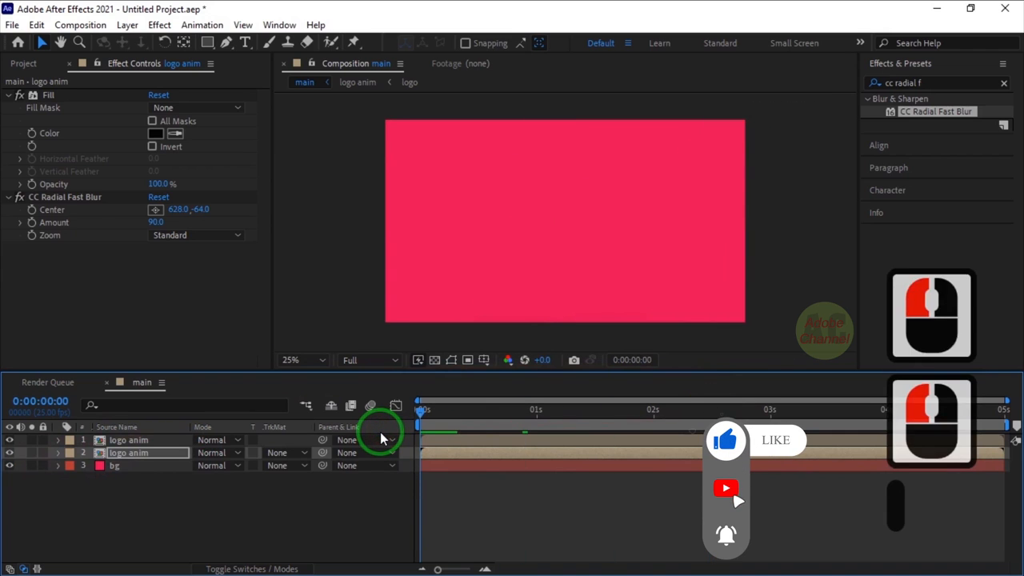
{"action": "key", "text": "space"}
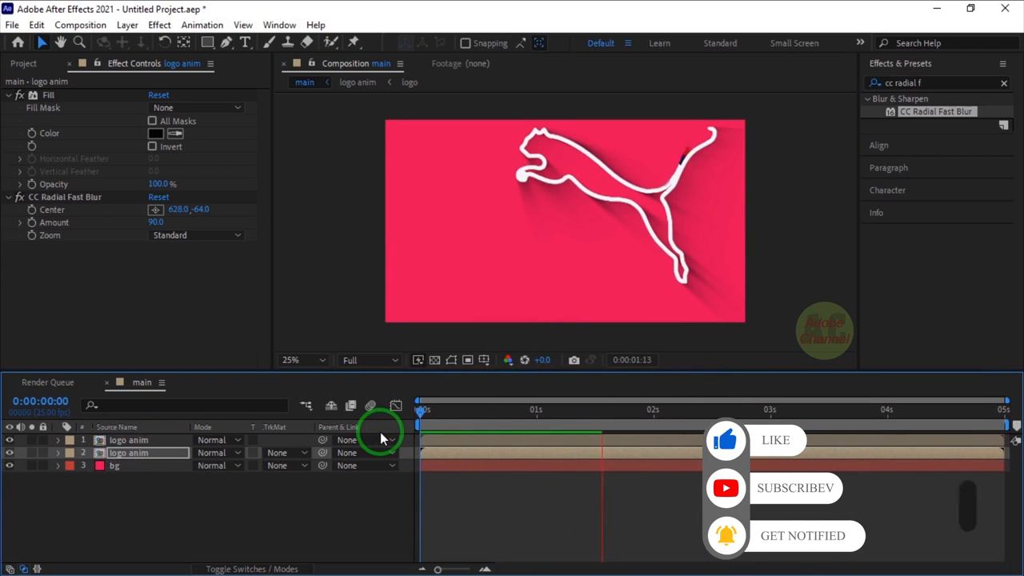